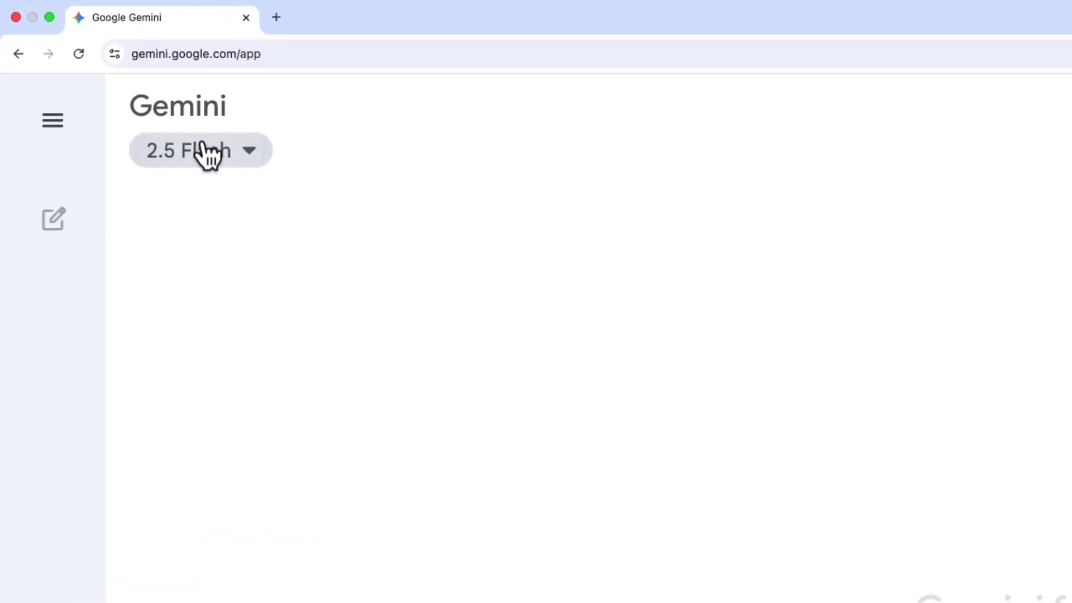
# - Open the 2.5 Flash model picker to show the Choose your model list
pyautogui.click(207, 153)
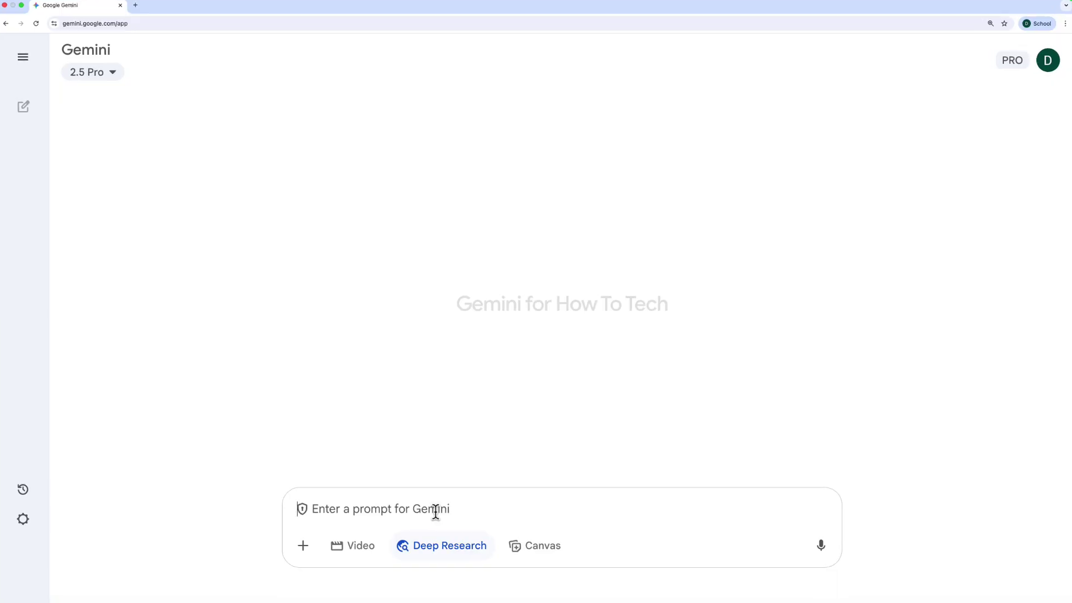
# - Paste the Roman Empire rise-and-fall prompt with Deep Research on, trim the blank line, and submit
pyautogui.write('I’m a university student studying the Roman Empire. I want to understand the overall timeline of the rise and fall of the Romans. Specifically, I want to focus on the human stories that serve as inflection points of their civilisation.')
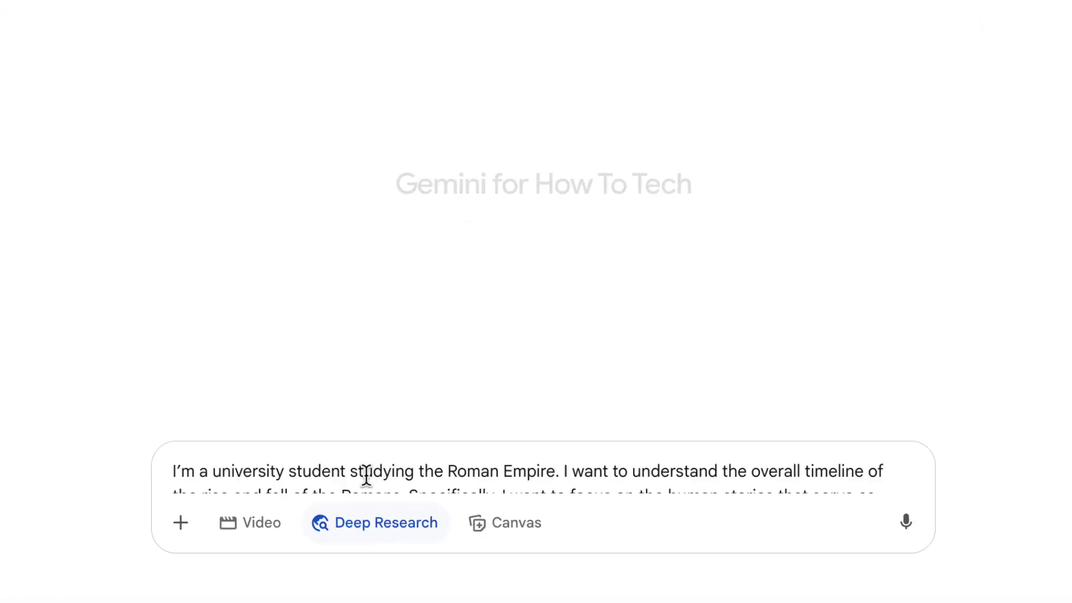
pyautogui.press('BackSpace')
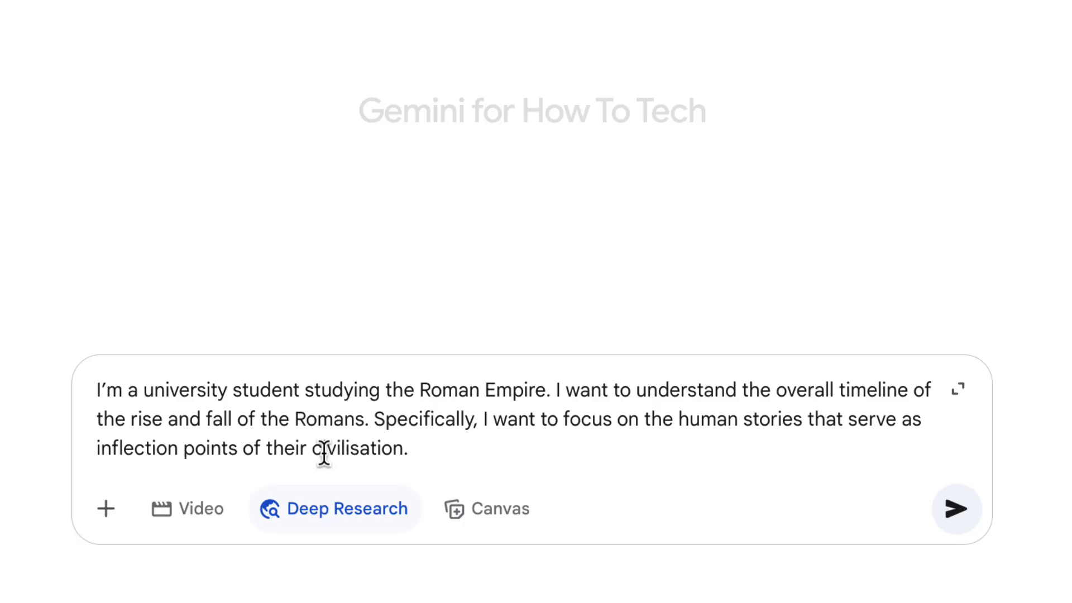
pyautogui.click(979, 526)
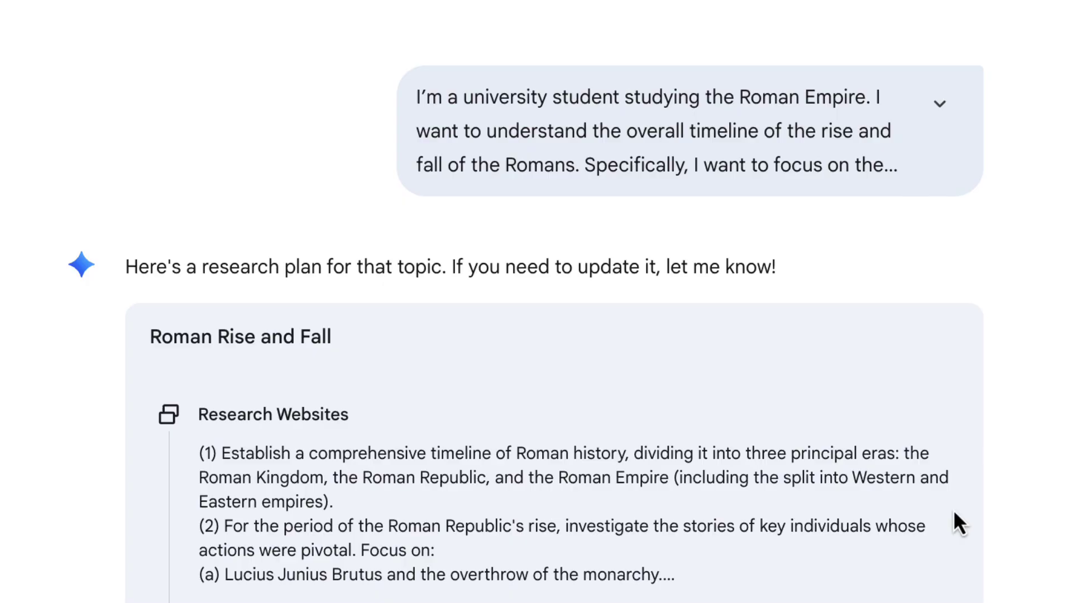
# - Expand the Roman Rise and Fall plan to all eight steps and review the final synthesis step (8)
pyautogui.scroll(-3, 953, 522)
pyautogui.scroll(-1, 887, 497)
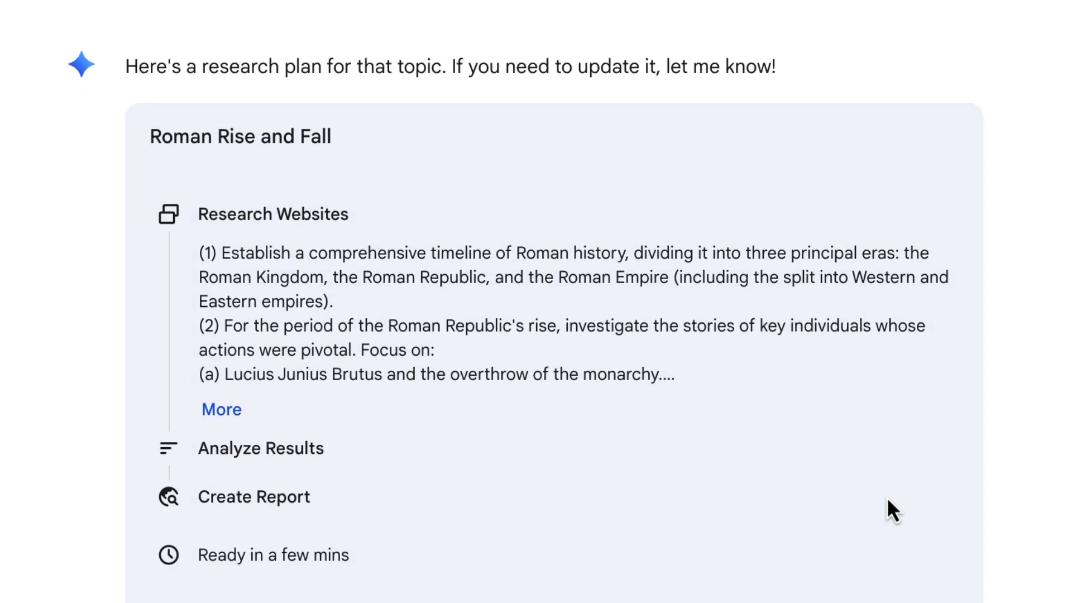
pyautogui.click(242, 420)
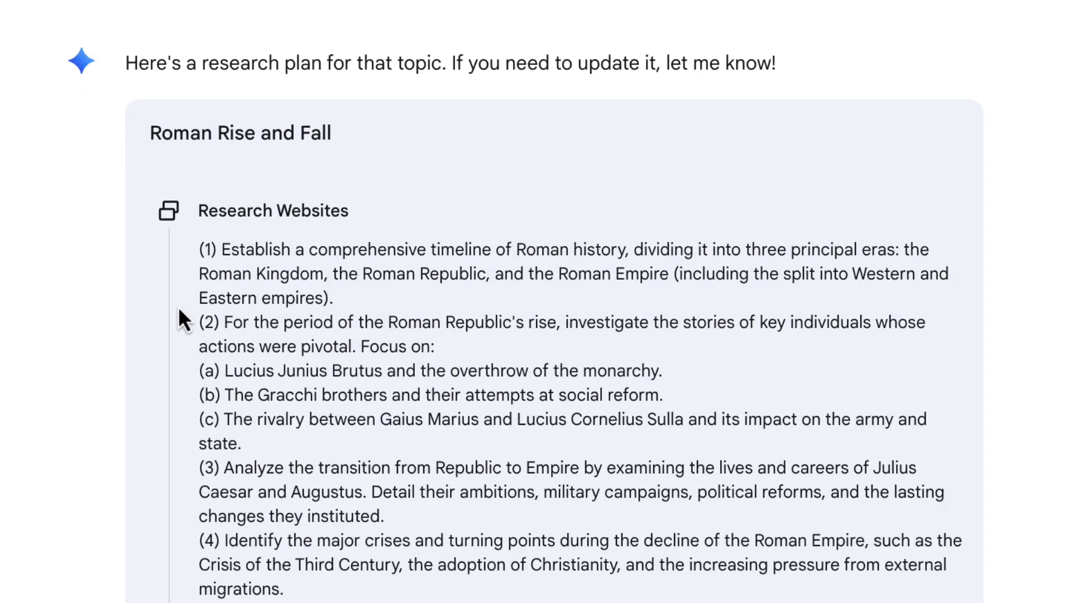
pyautogui.scroll(-1, 182, 274)
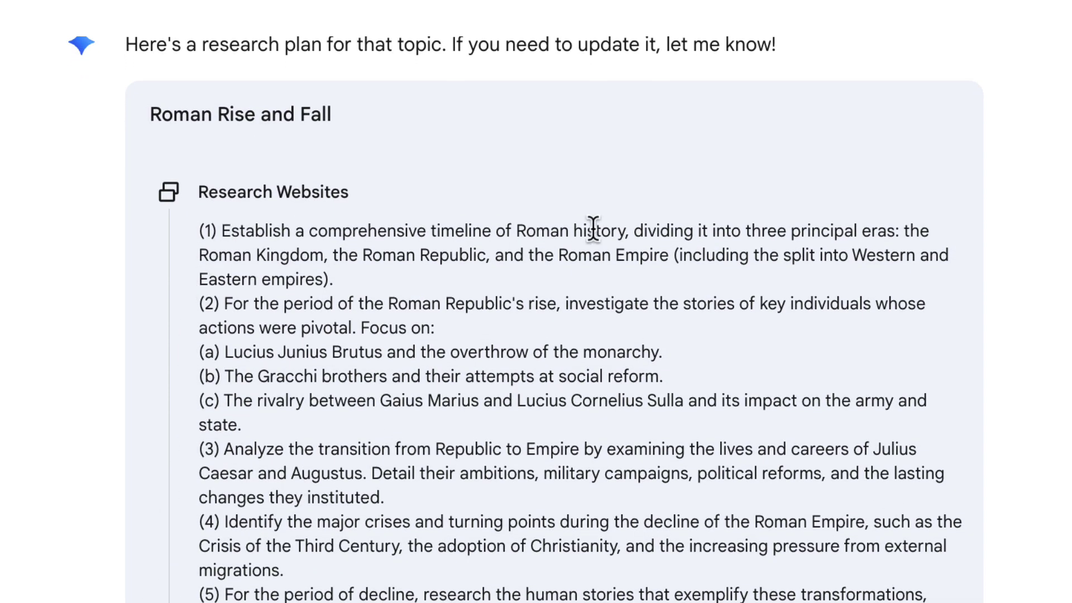
pyautogui.scroll(-8, 168, 380)
pyautogui.moveTo(150, 332); pyautogui.dragTo(359, 437)
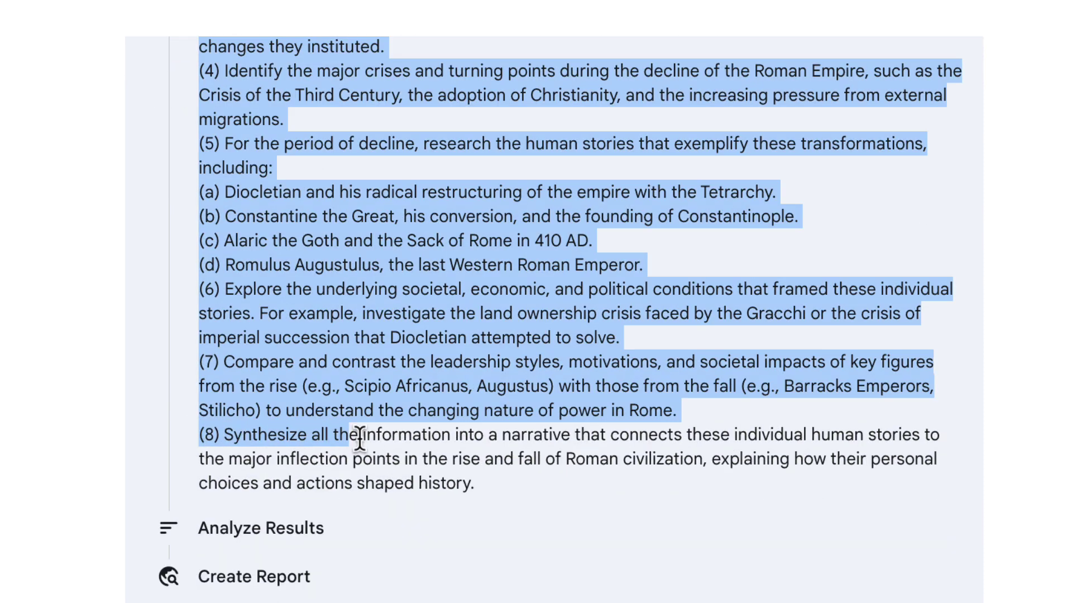
pyautogui.click(477, 462)
pyautogui.moveTo(348, 473); pyautogui.dragTo(200, 440)
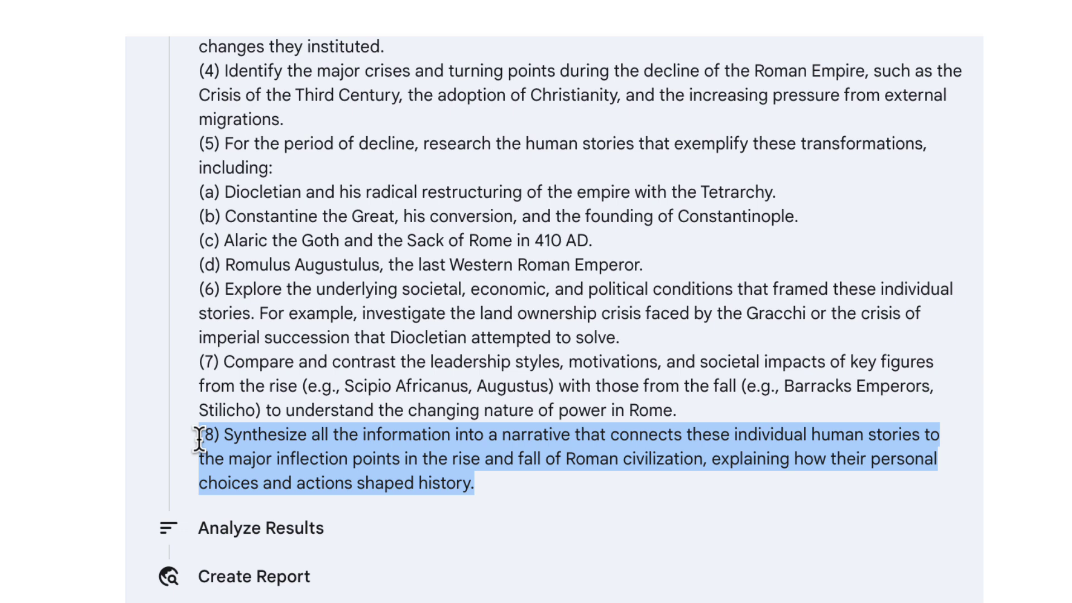
pyautogui.click(432, 447)
pyautogui.scroll(-3, 508, 476)
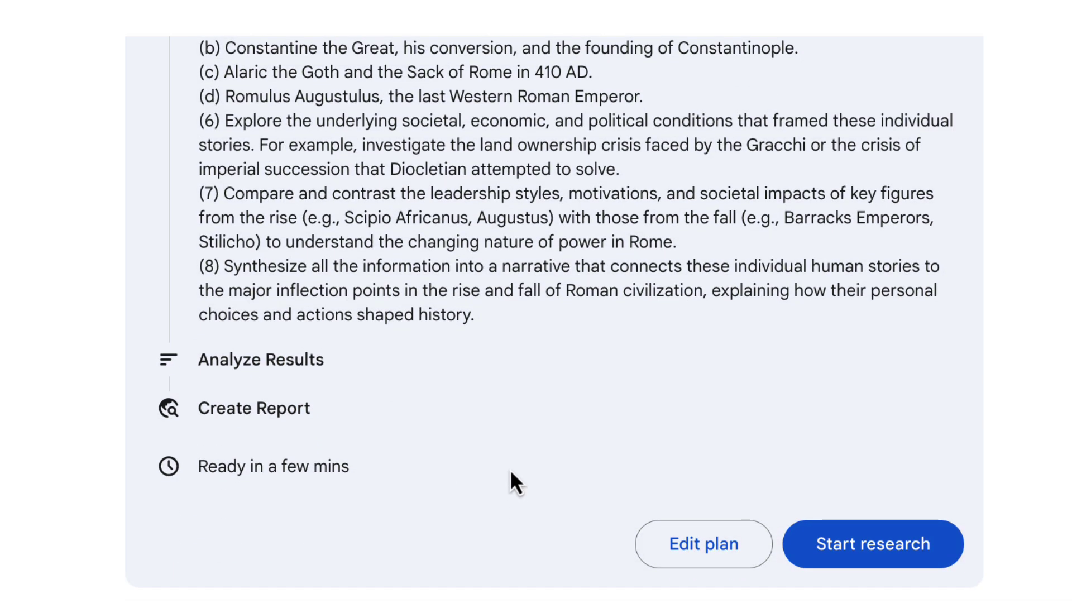
# - Start the Roman research and let it finish into 'The Human Element' narrative timeline report
pyautogui.click(834, 559)
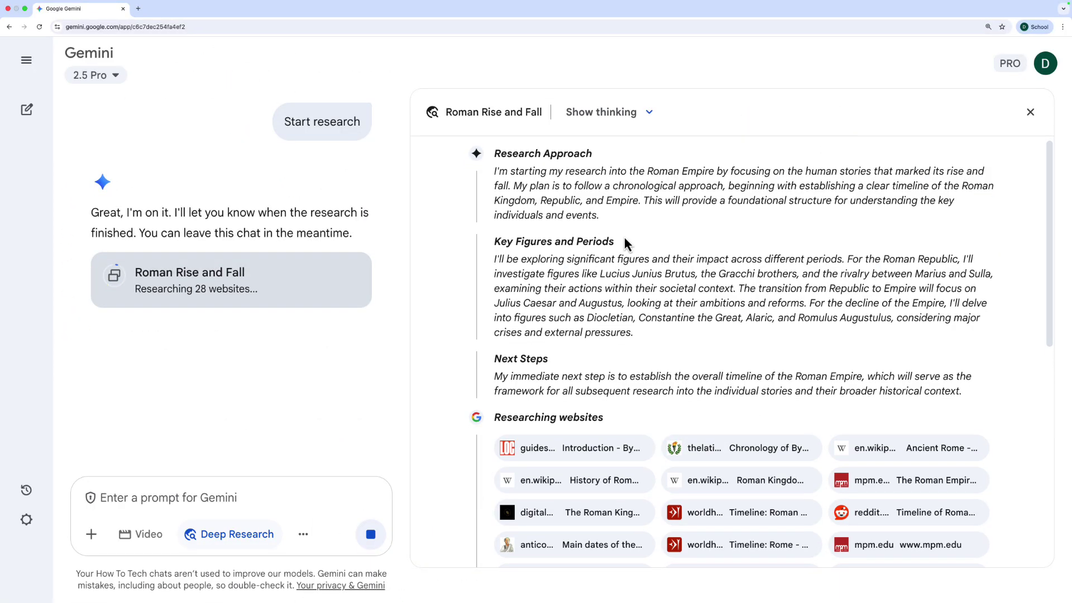
pyautogui.scroll(-3, 622, 235)
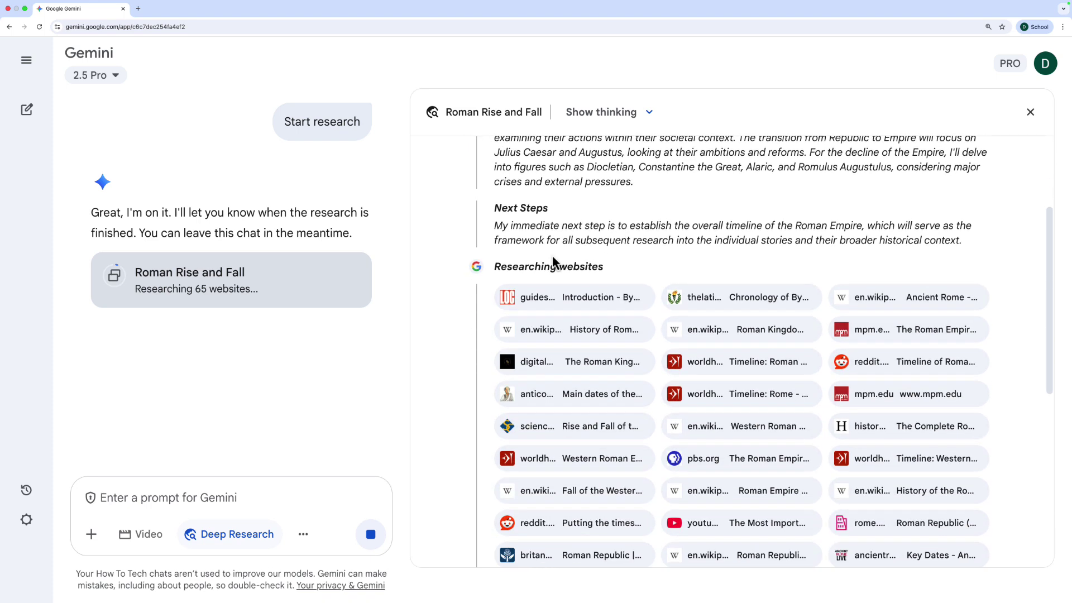
pyautogui.scroll(-3, 554, 261)
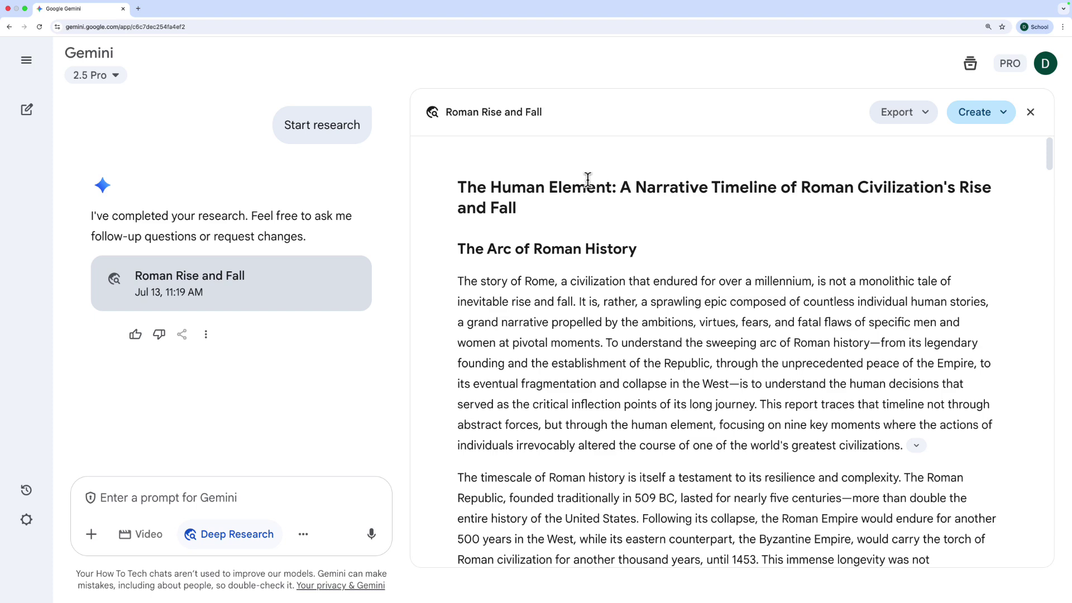
# - Scroll the report and reveal the EBSCO and Wikipedia sources for the Western Empire ending paragraph
pyautogui.scroll(-1, 586, 181)
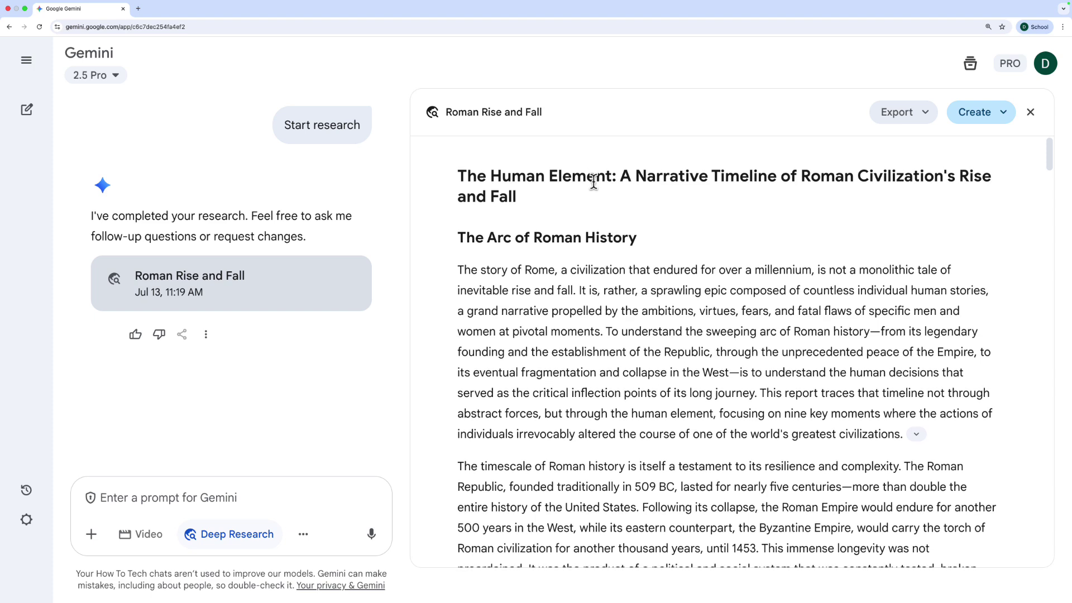
pyautogui.scroll(-20, 739, 235)
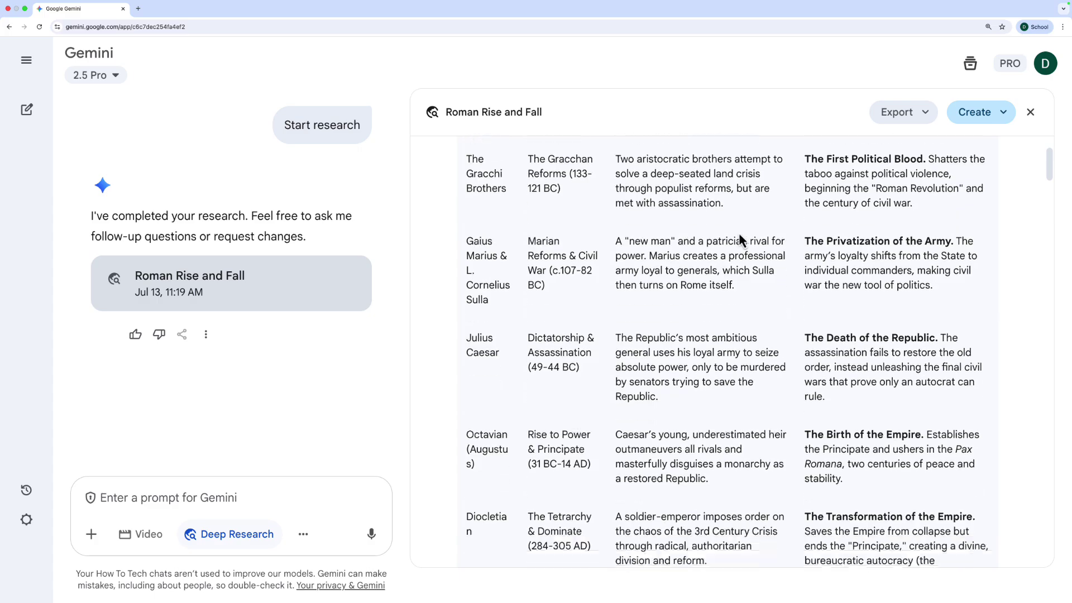
pyautogui.scroll(-12, 739, 240)
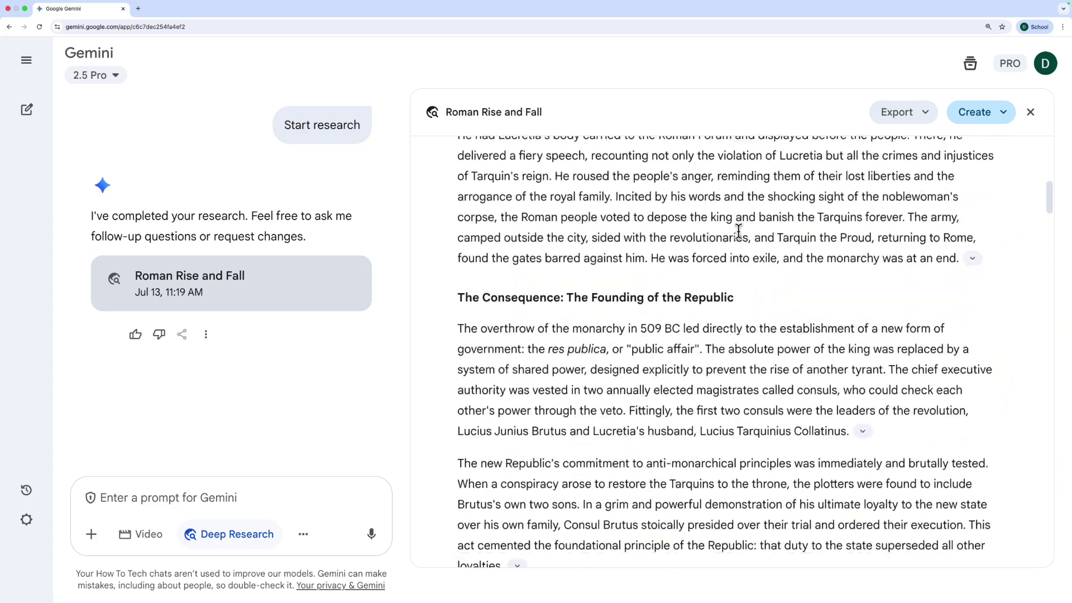
pyautogui.scroll(-20, 738, 232)
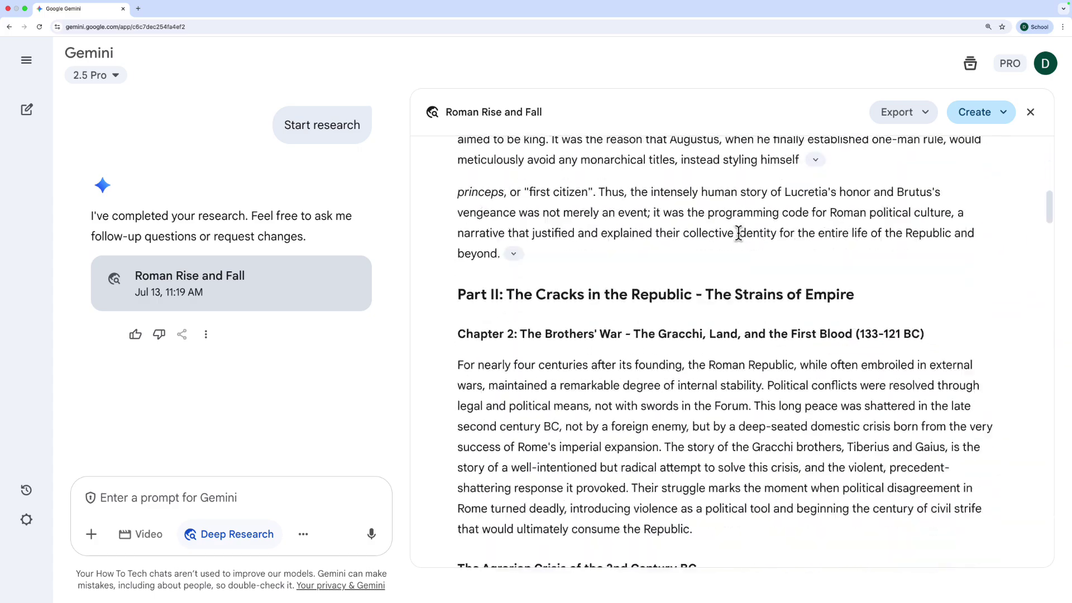
pyautogui.scroll(-20, 739, 232)
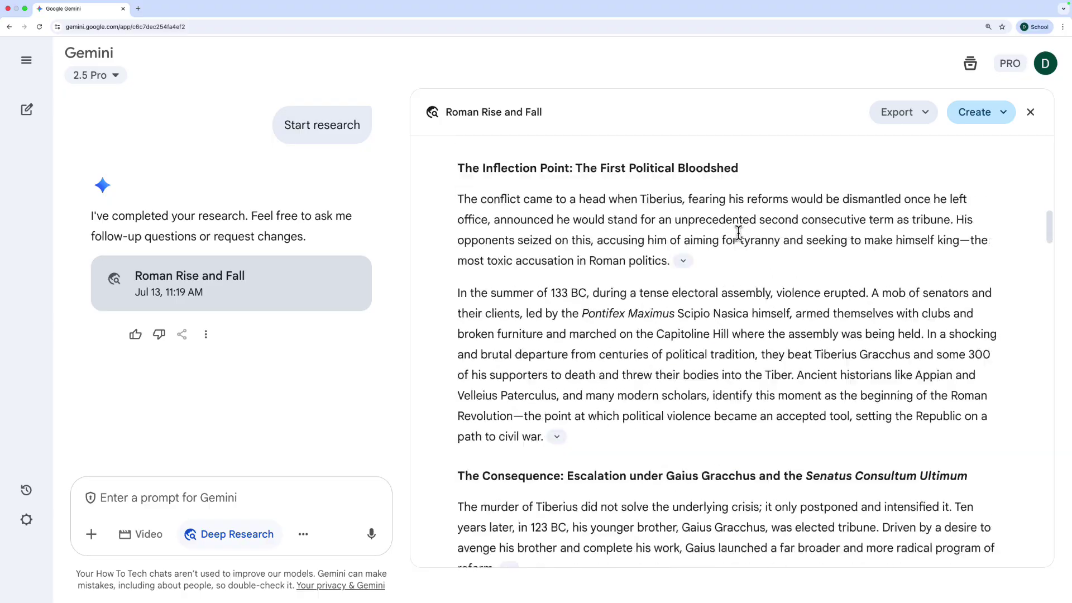
pyautogui.scroll(-20, 739, 240)
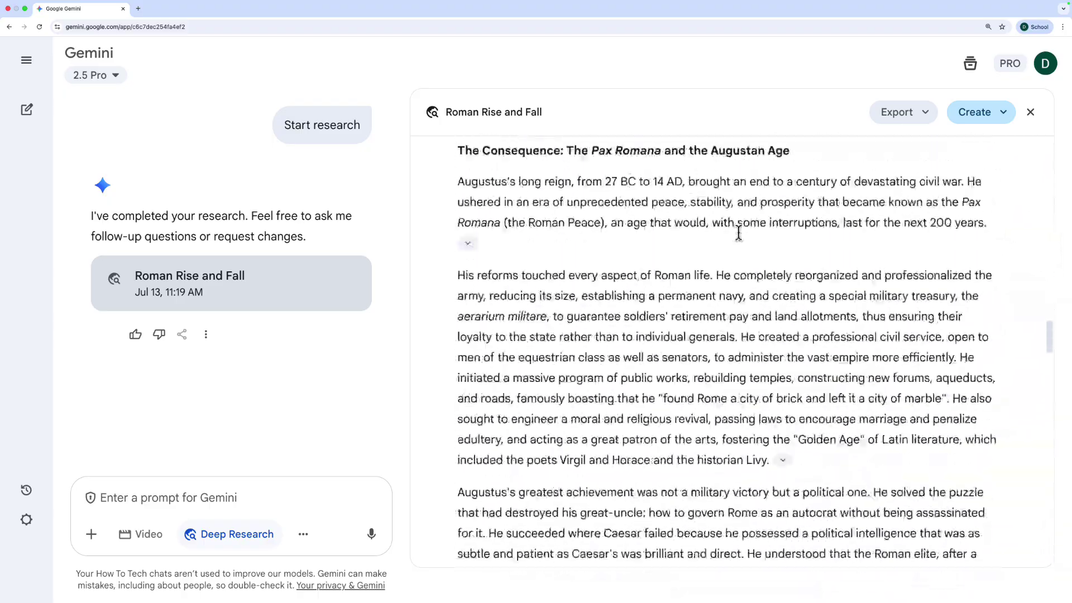
pyautogui.scroll(-20, 739, 232)
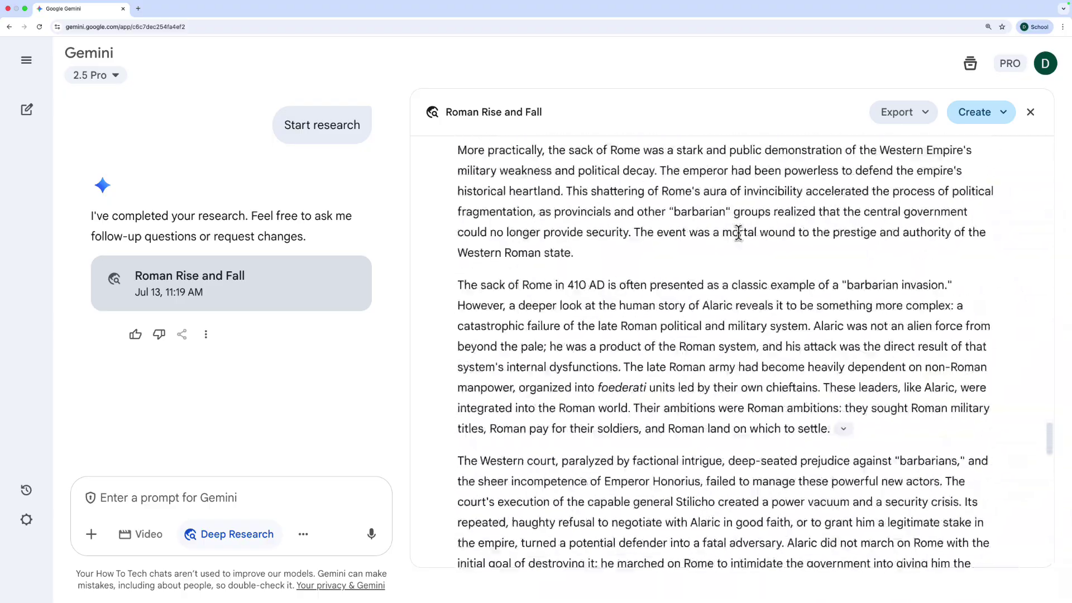
pyautogui.scroll(-5, 739, 232)
pyautogui.scroll(20, 738, 240)
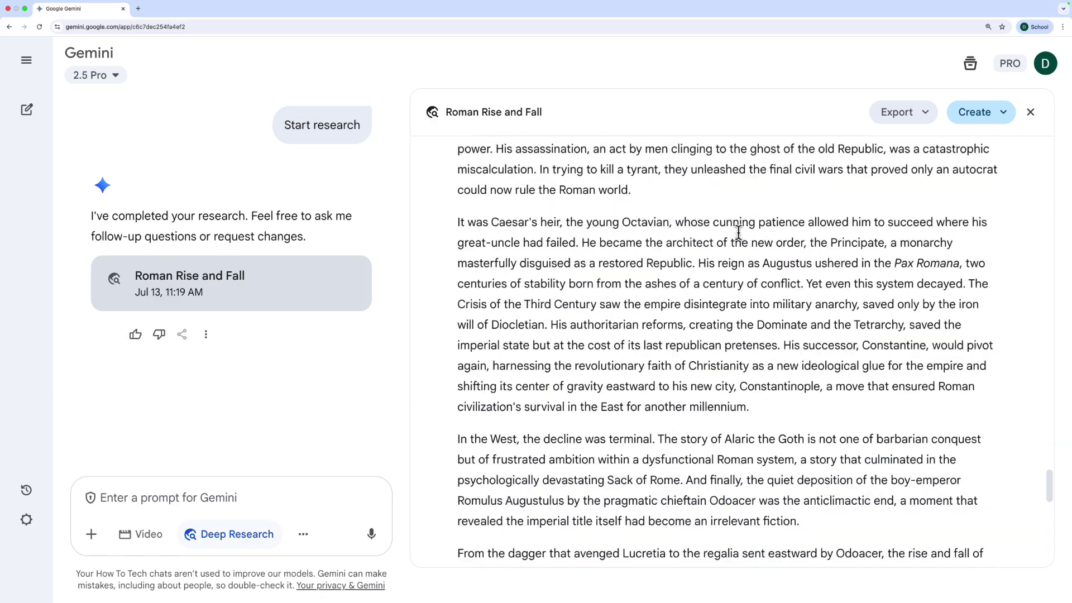
pyautogui.scroll(2, 839, 359)
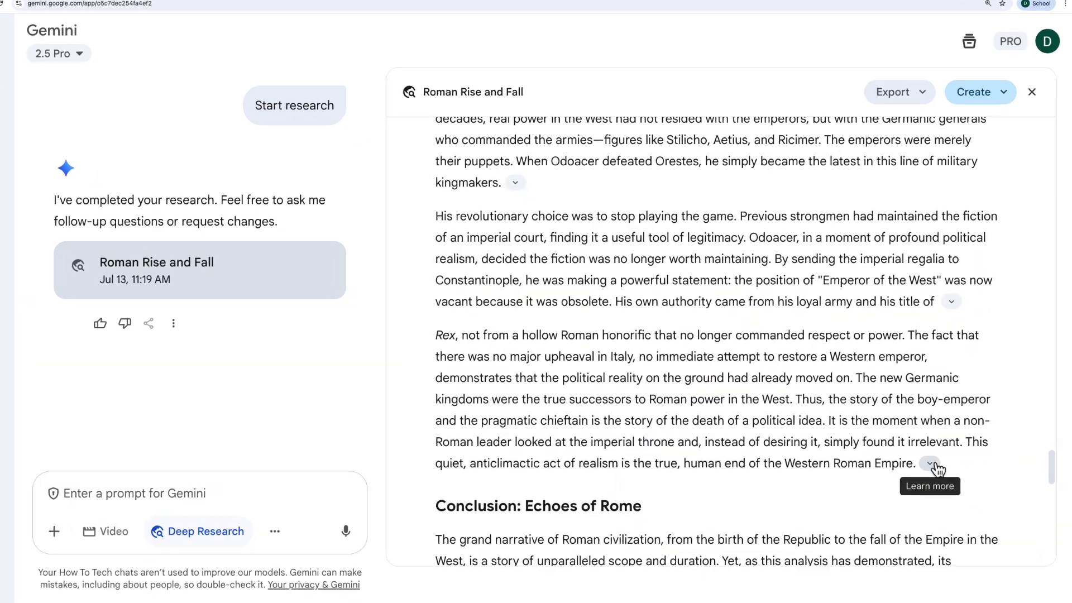
pyautogui.click(933, 469)
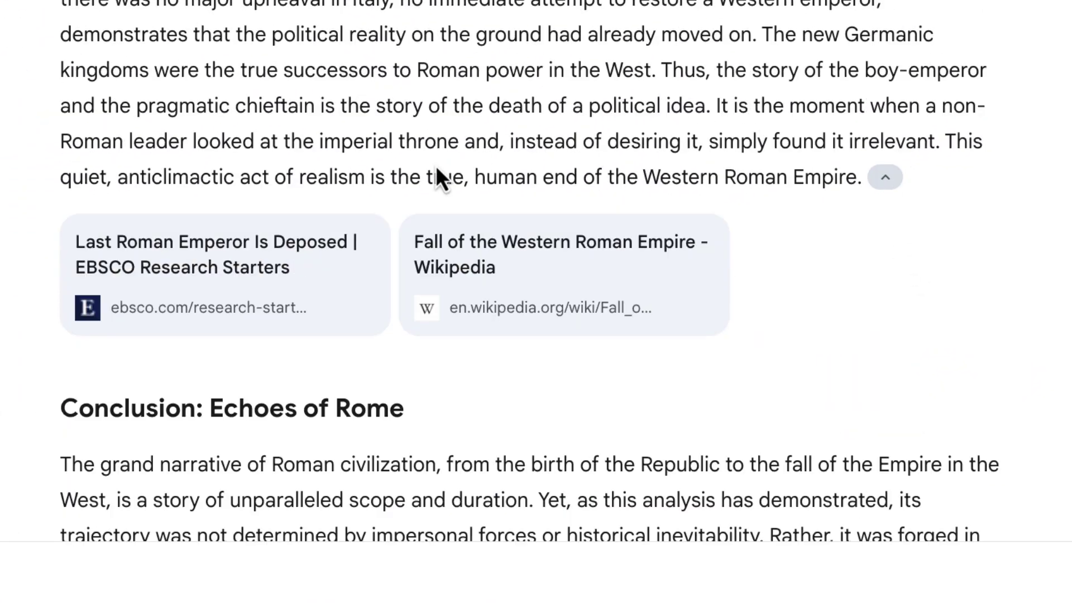
pyautogui.click(885, 177)
pyautogui.scroll(-20, 677, 252)
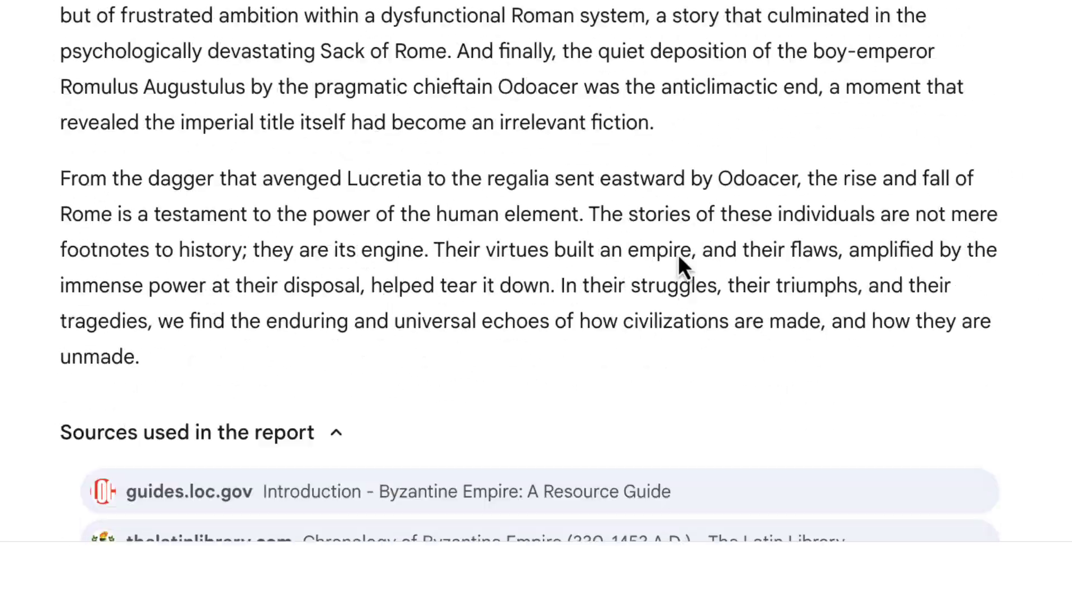
pyautogui.scroll(7, 681, 263)
pyautogui.scroll(-20, 323, 148)
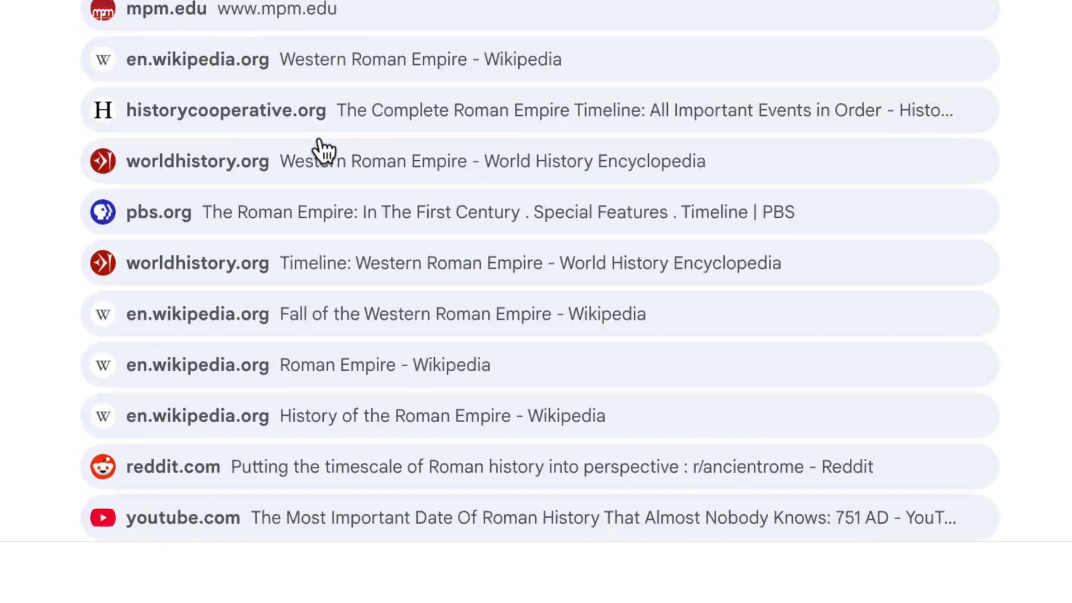
pyautogui.scroll(-15, 323, 148)
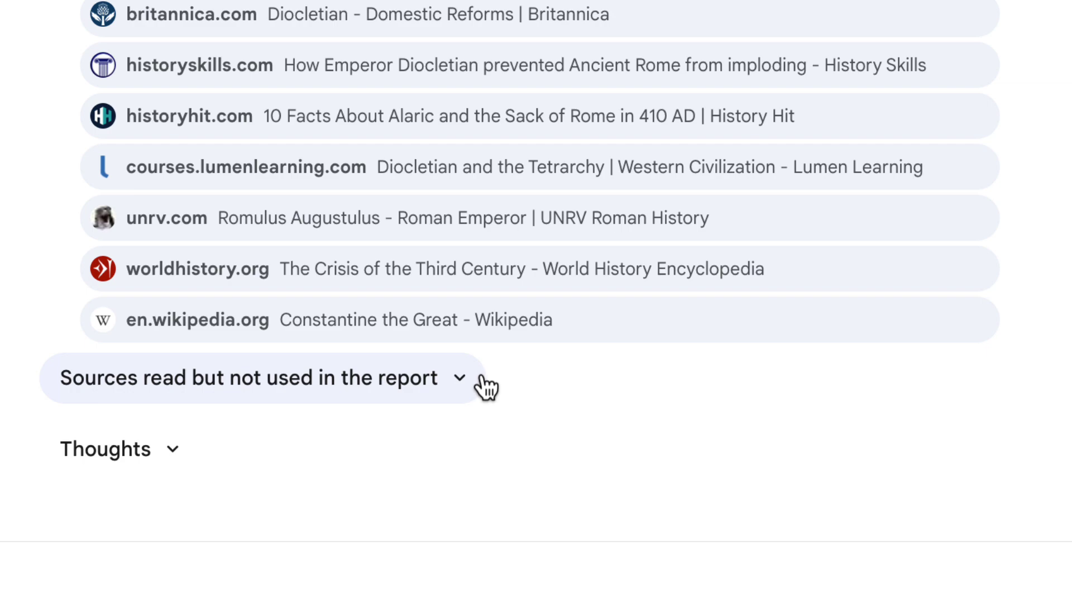
pyautogui.click(477, 380)
pyautogui.scroll(-15, 492, 207)
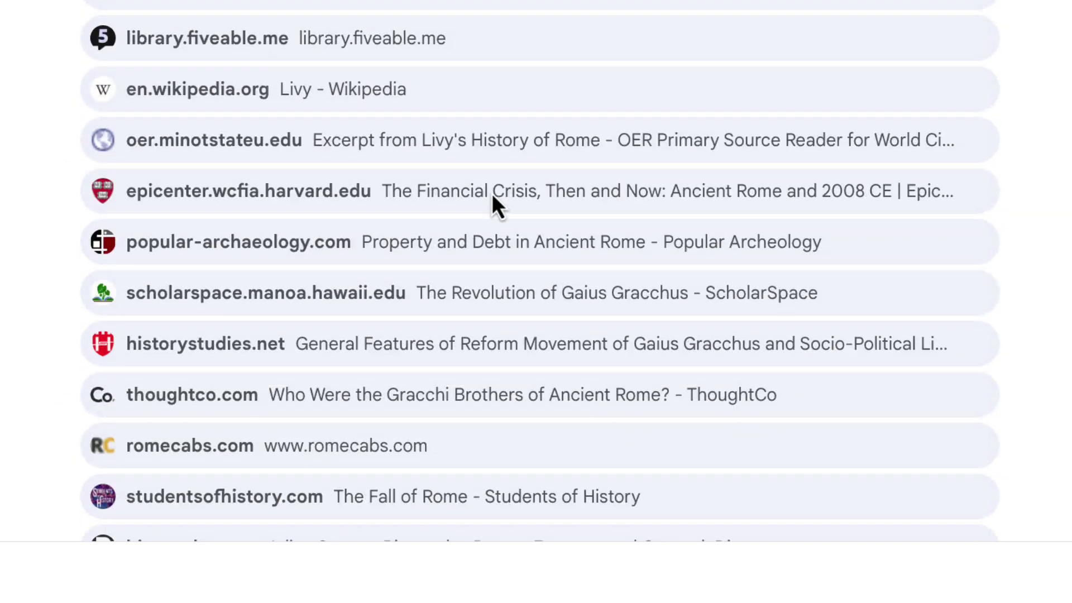
pyautogui.scroll(-20, 493, 194)
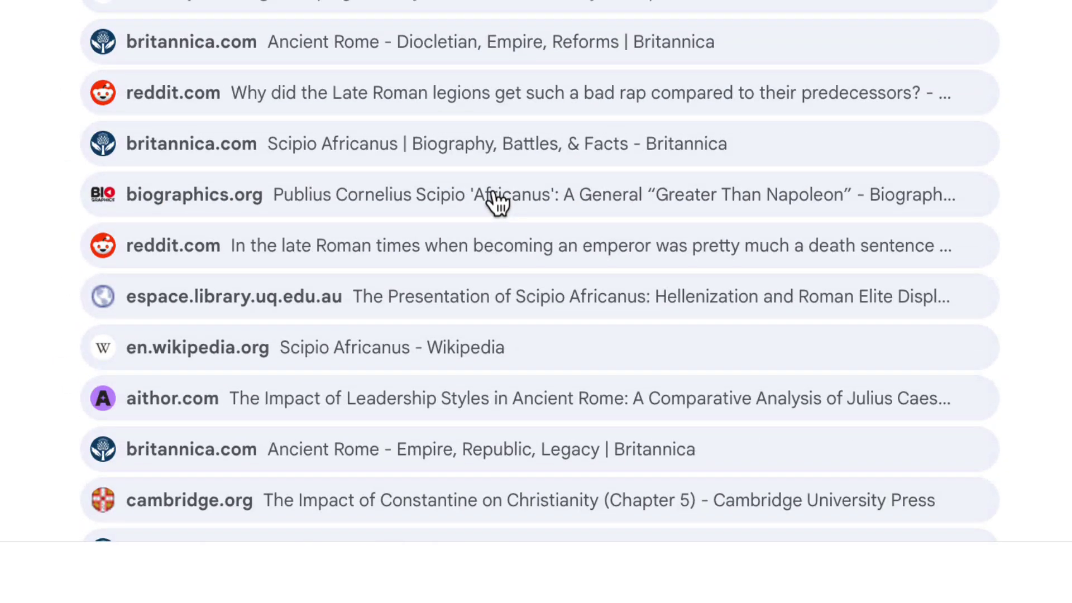
pyautogui.scroll(3, 494, 193)
pyautogui.scroll(15, 497, 202)
pyautogui.click(469, 390)
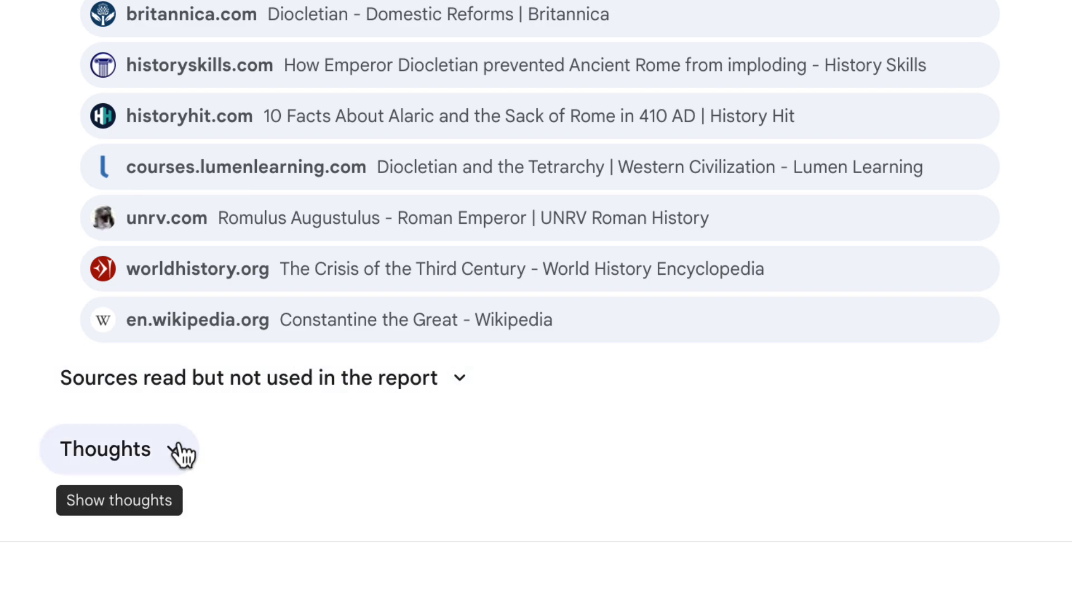
pyautogui.click(181, 454)
pyautogui.scroll(-5, 200, 416)
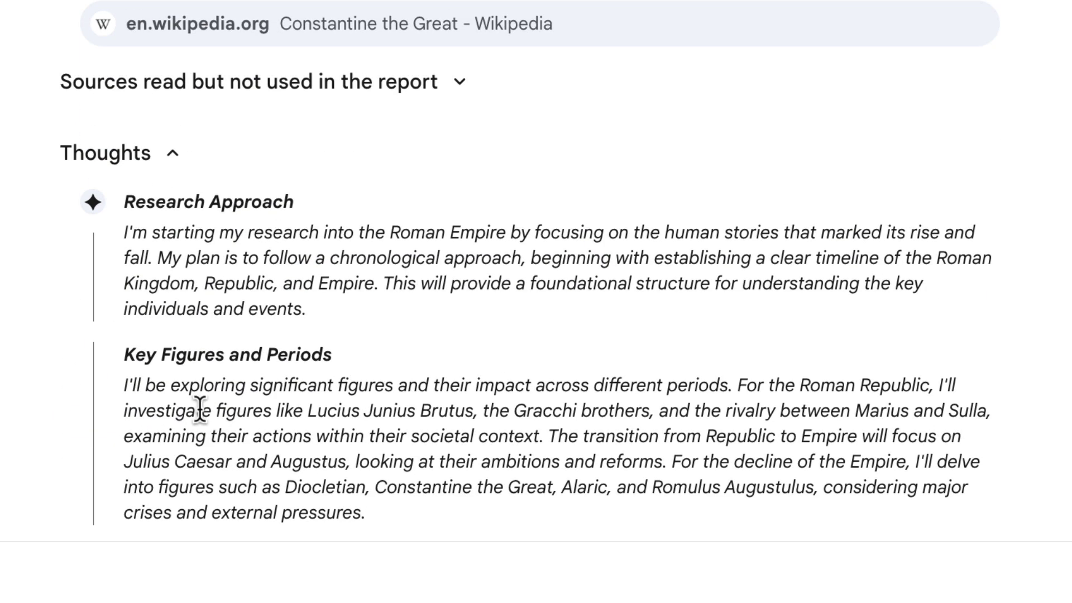
pyautogui.click(165, 154)
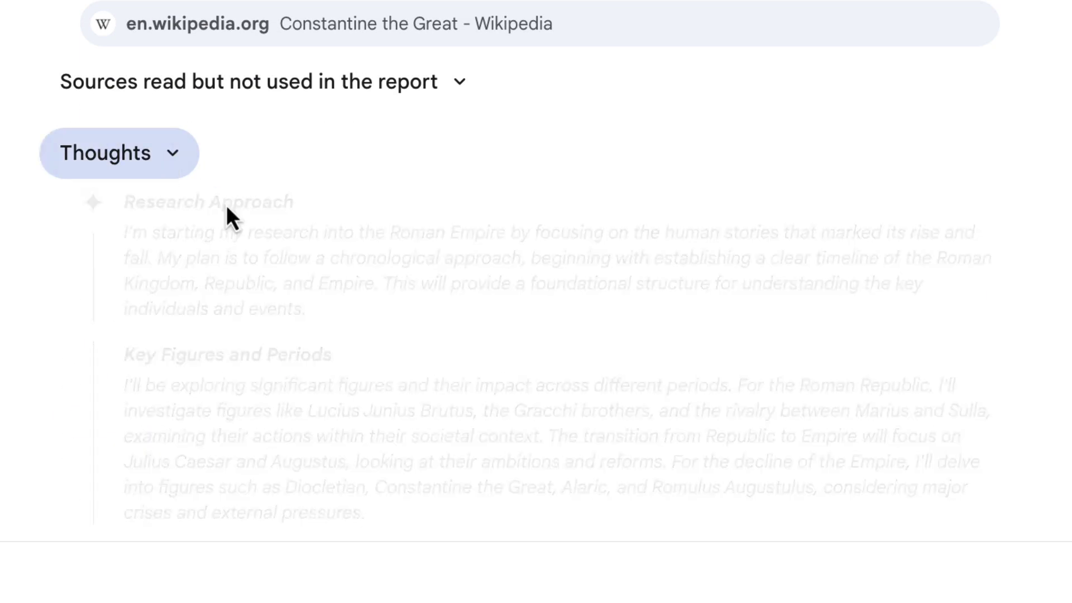
pyautogui.scroll(20, 354, 268)
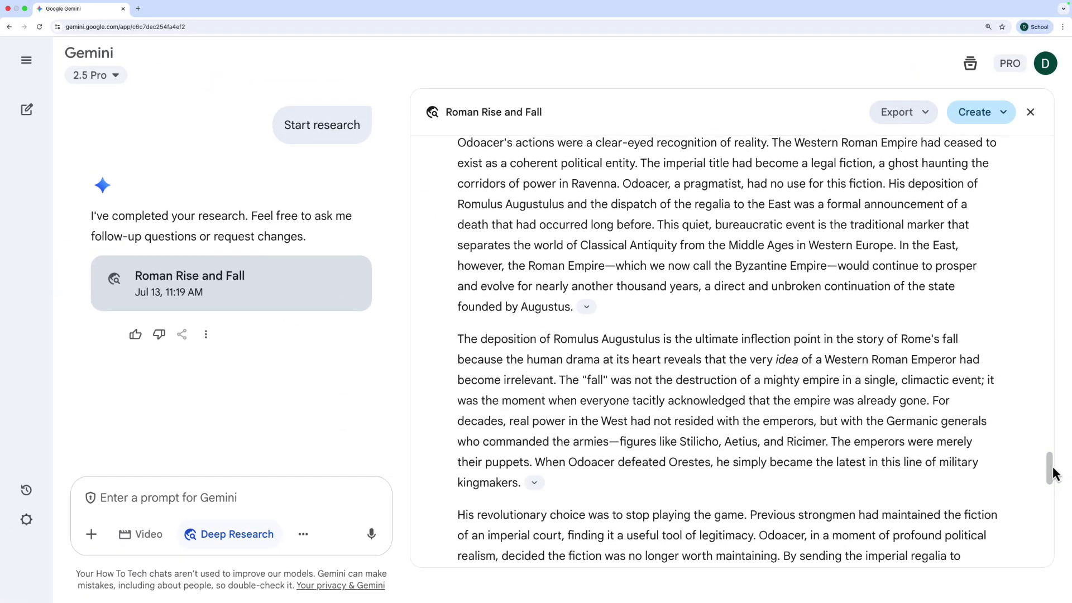
# - Export the Roman Rise and Fall report to a Google Doc from the top of the report
pyautogui.moveTo(1050, 470); pyautogui.dragTo(1033, 49)
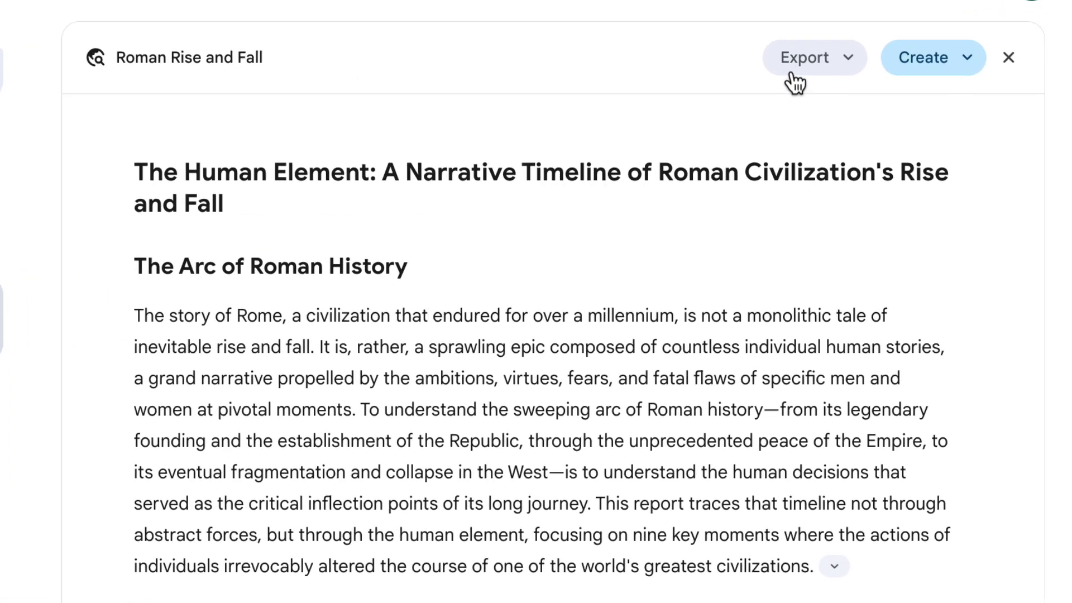
pyautogui.click(846, 59)
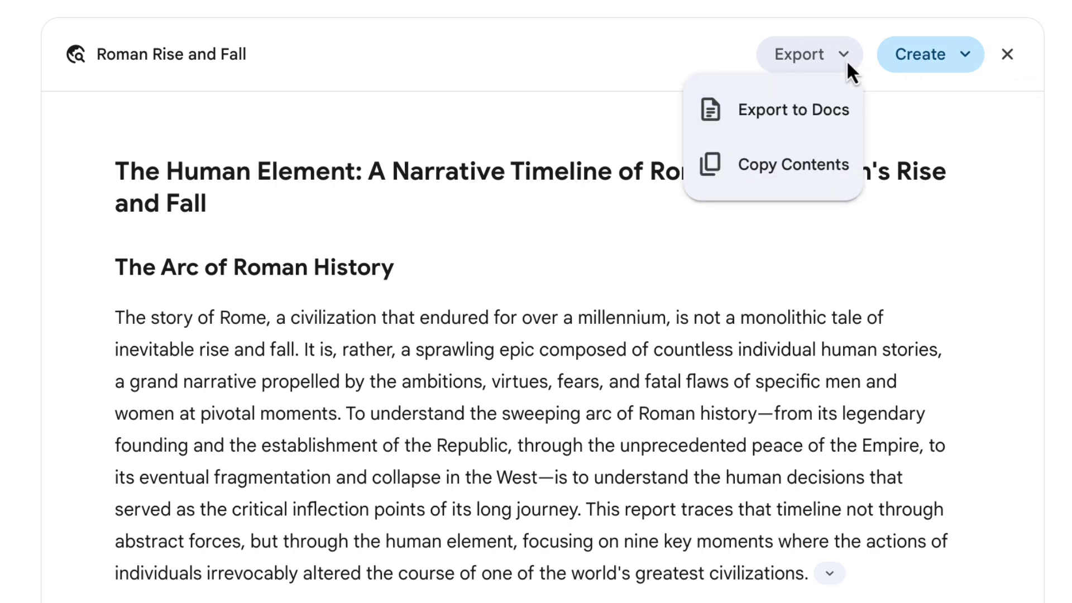
pyautogui.click(829, 139)
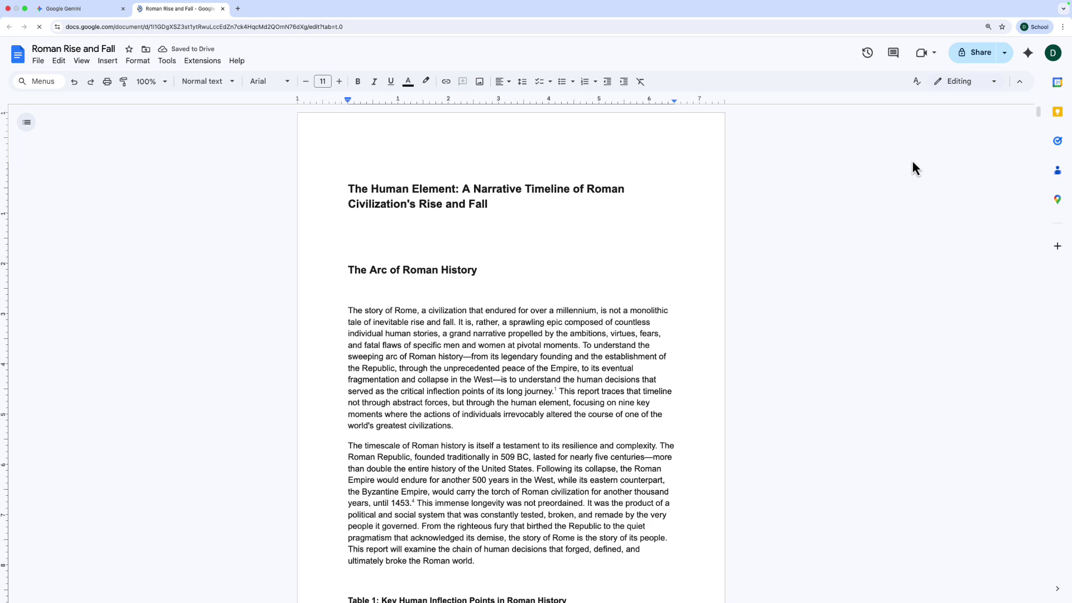
pyautogui.scroll(-8, 648, 239)
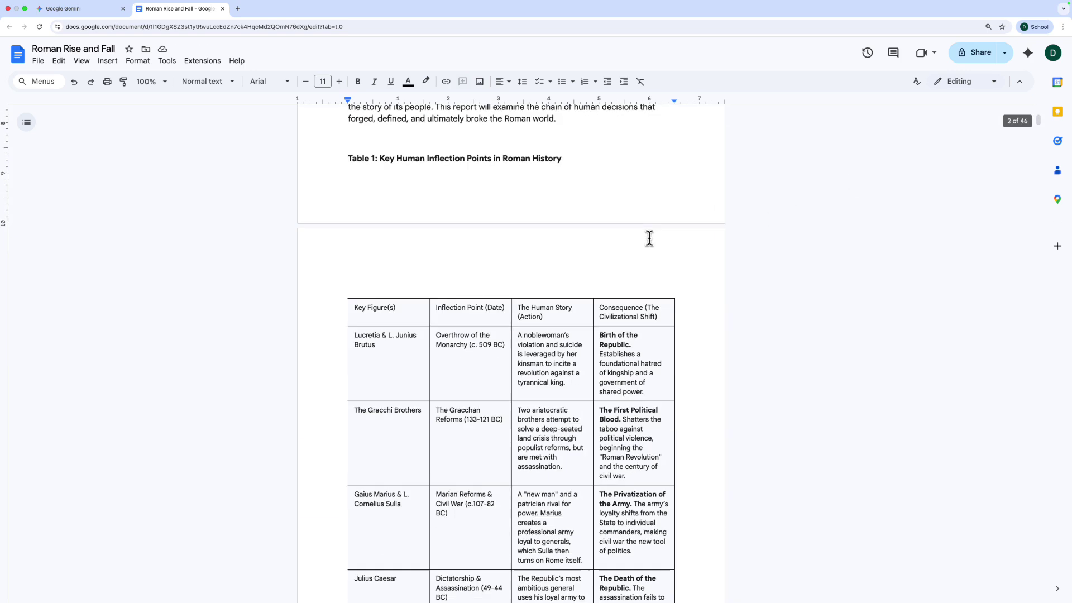
pyautogui.scroll(8, 649, 238)
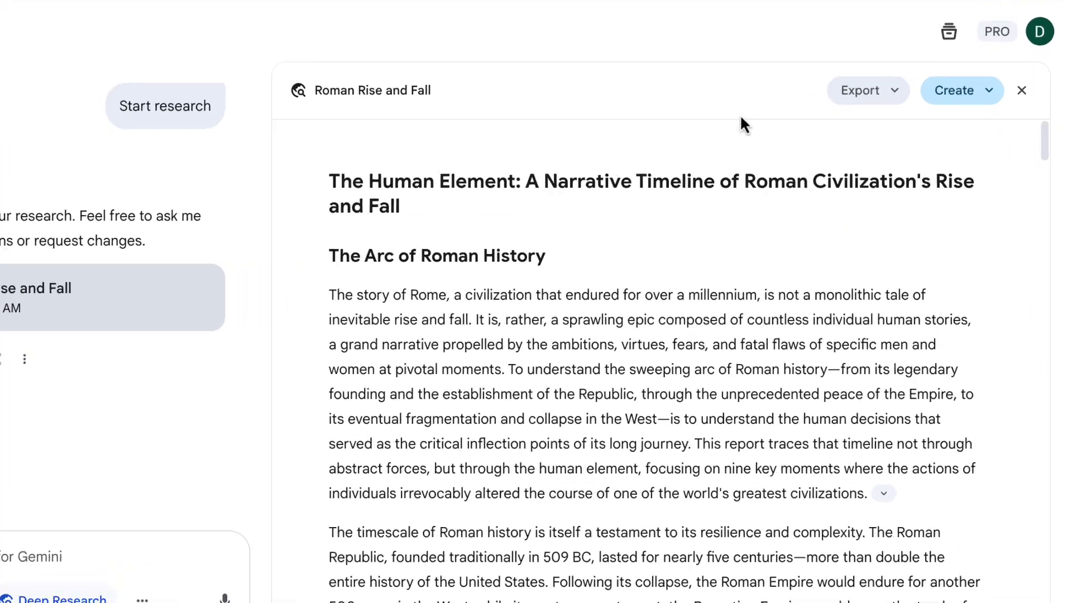
# - Choose Web page from the report's Create menu to build a page from the Roman report
pyautogui.click(982, 111)
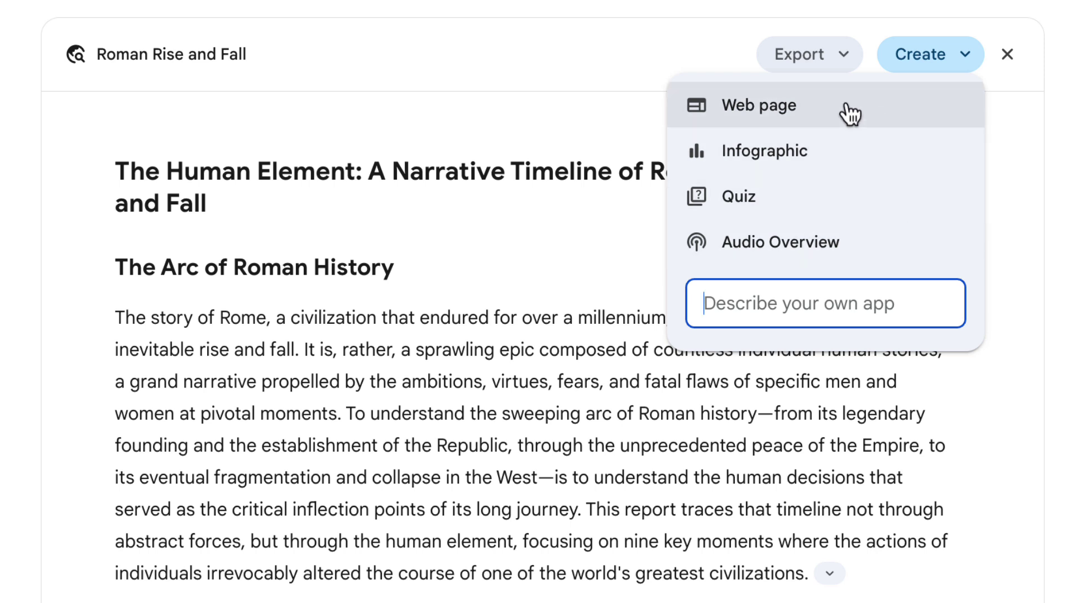
pyautogui.click(818, 115)
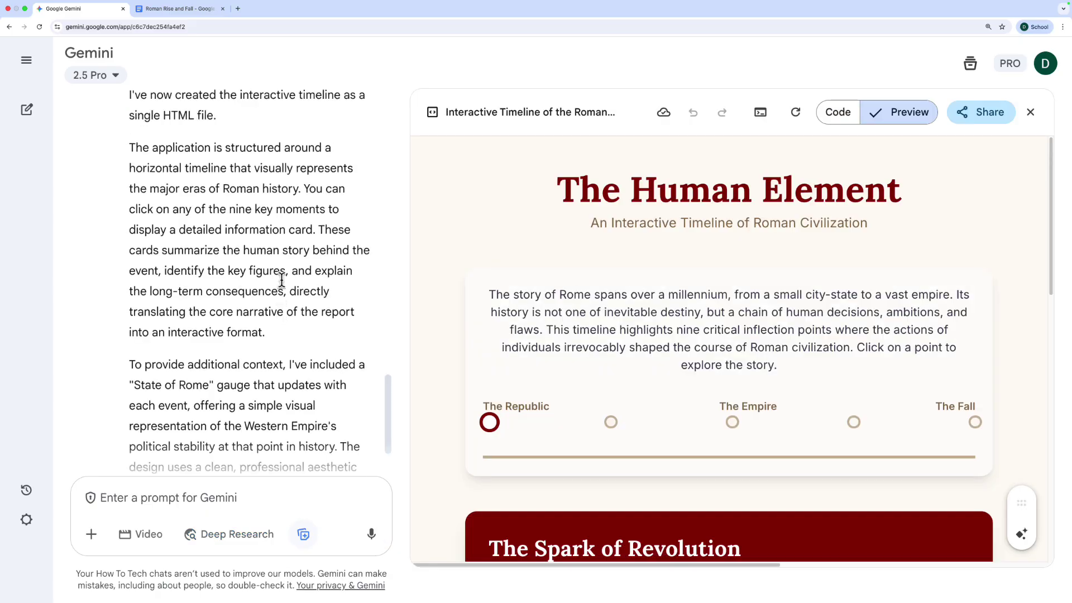
# - Scroll through the generated Human Element timeline preview and show the Gracchi brothers' moment
pyautogui.scroll(2, 282, 280)
pyautogui.scroll(-2, 282, 280)
pyautogui.scroll(-2, 282, 281)
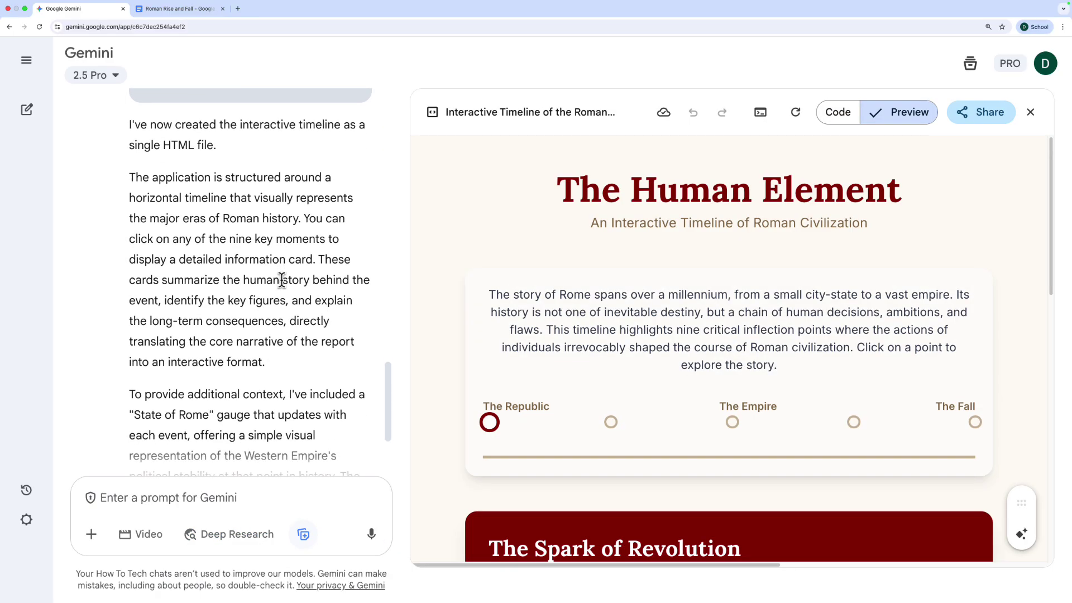
pyautogui.scroll(-5, 282, 280)
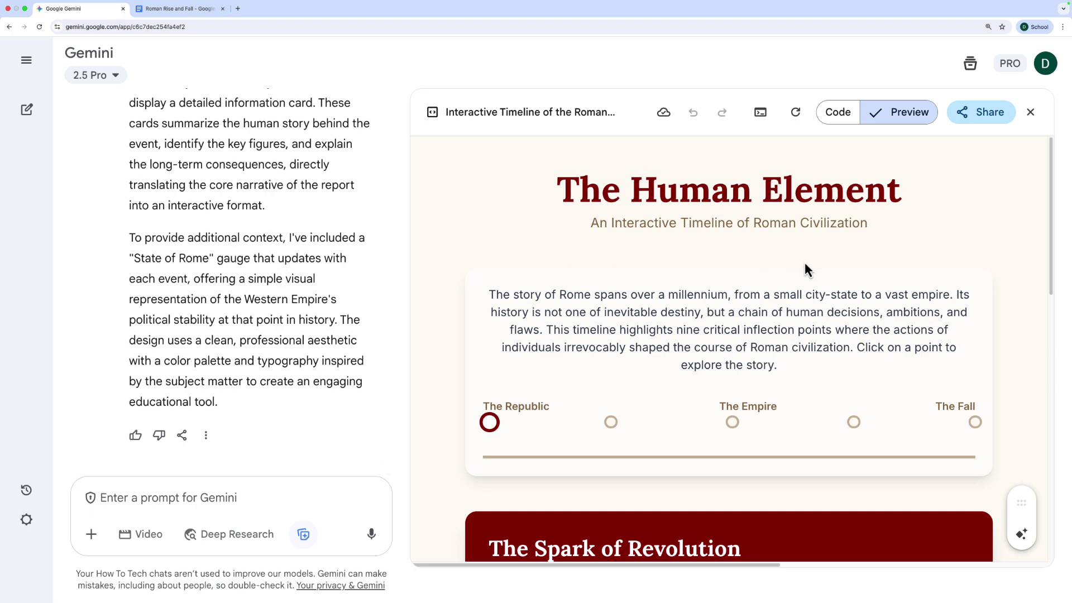
pyautogui.scroll(-9, 822, 260)
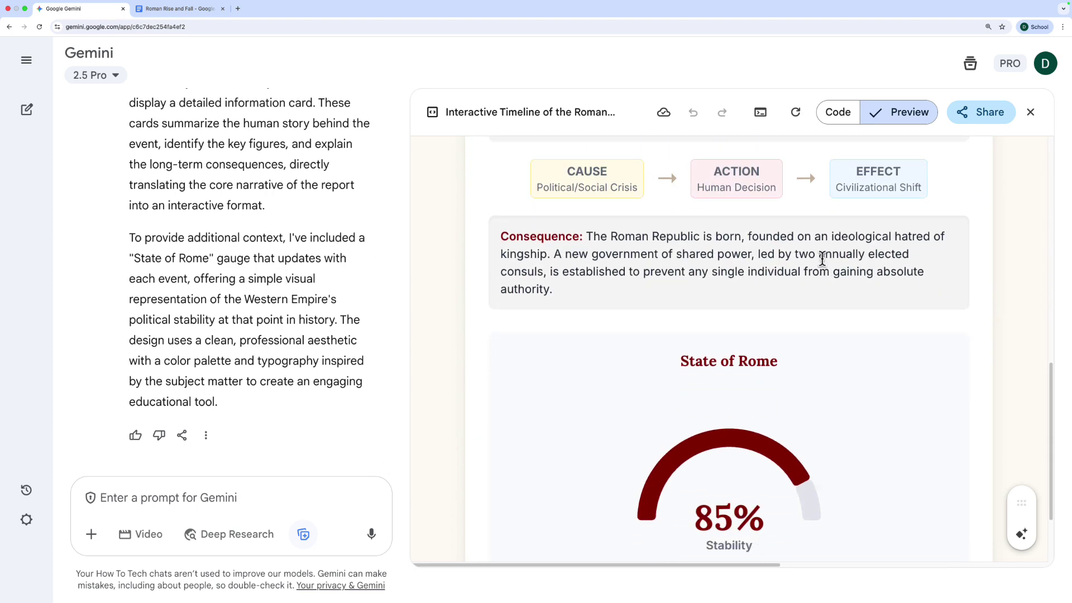
pyautogui.scroll(10, 822, 259)
pyautogui.click(612, 413)
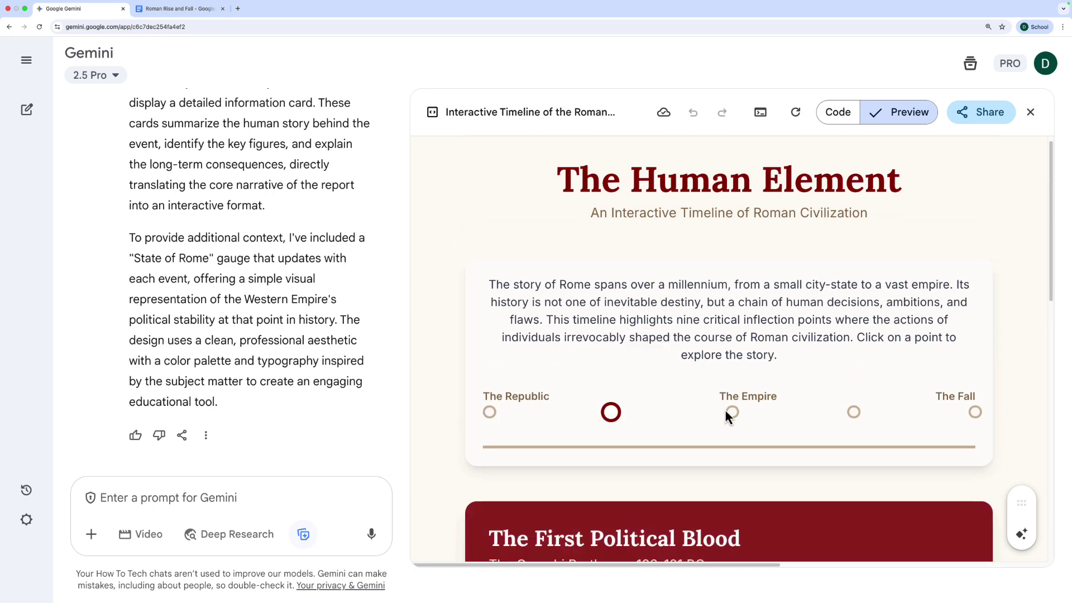
# - View the Privatization of the Army, Death of the Republic and Birth of the Empire cards
pyautogui.click(732, 412)
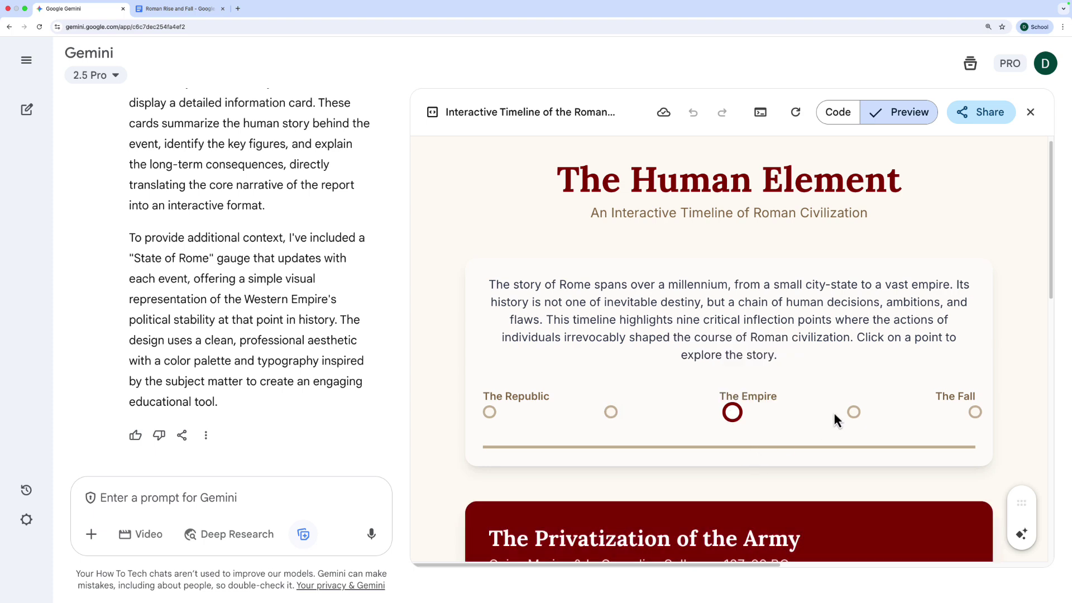
pyautogui.click(853, 412)
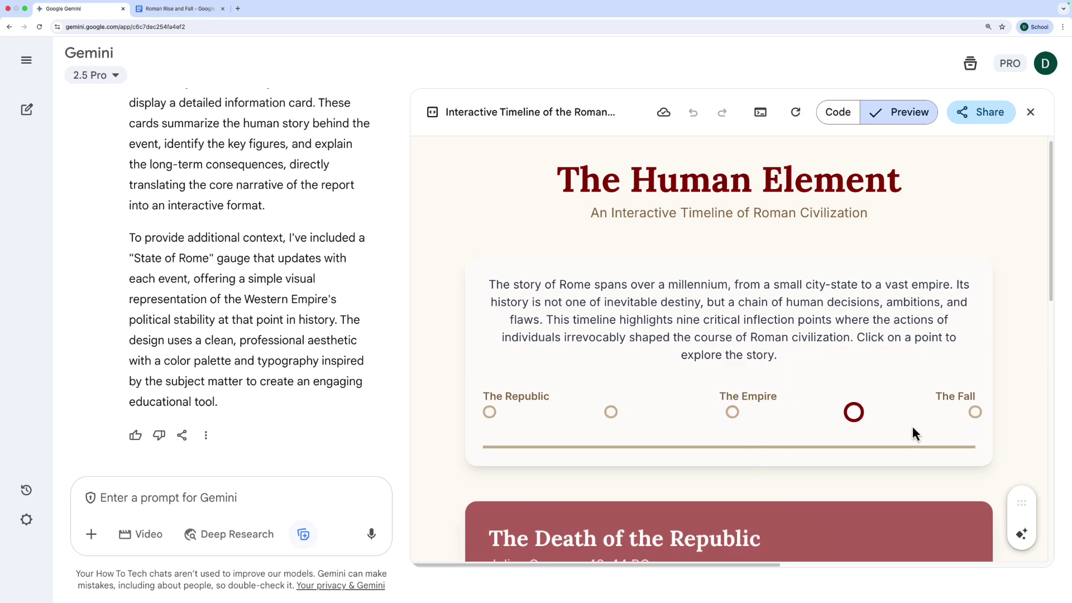
pyautogui.click(976, 413)
pyautogui.click(732, 414)
pyautogui.scroll(-2, 707, 289)
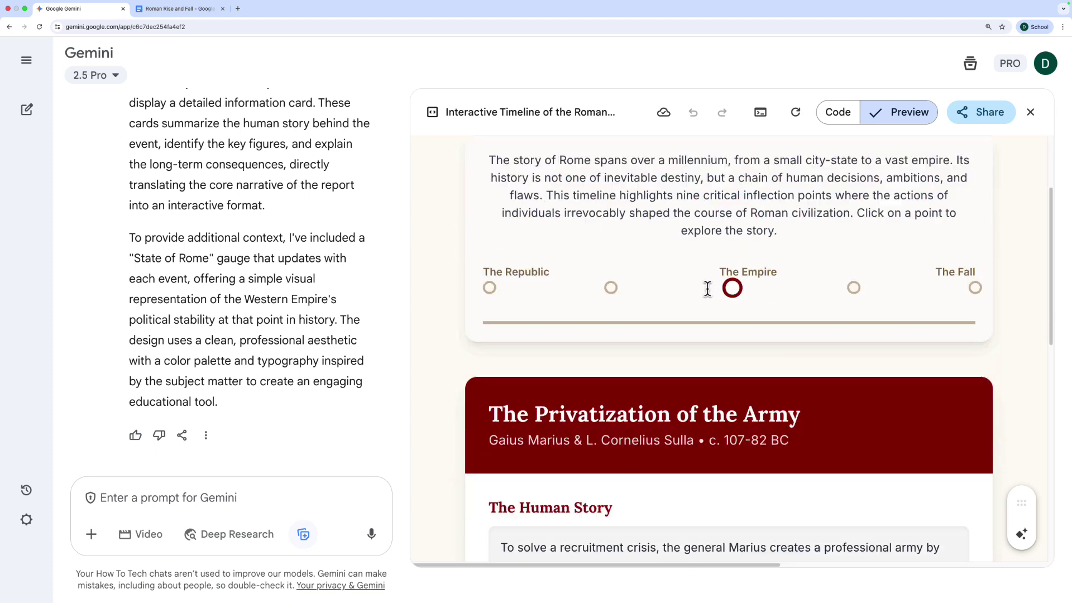
pyautogui.scroll(-5, 708, 289)
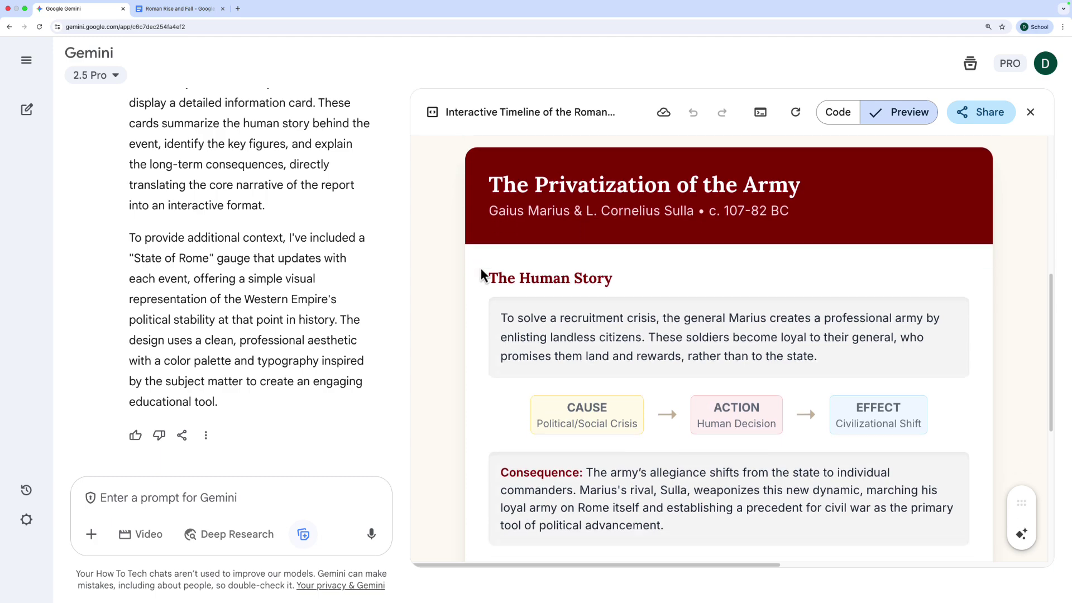
pyautogui.scroll(-1, 481, 271)
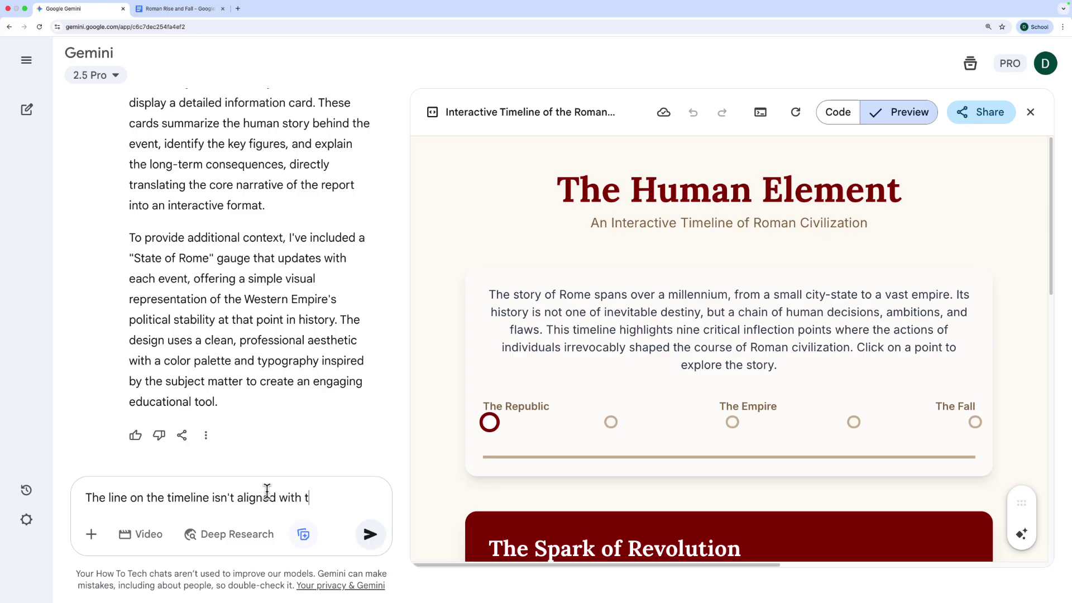
# - Finish and send the request to align the timeline line with the clickable circles
pyautogui.write('le circles. Please fix this.')
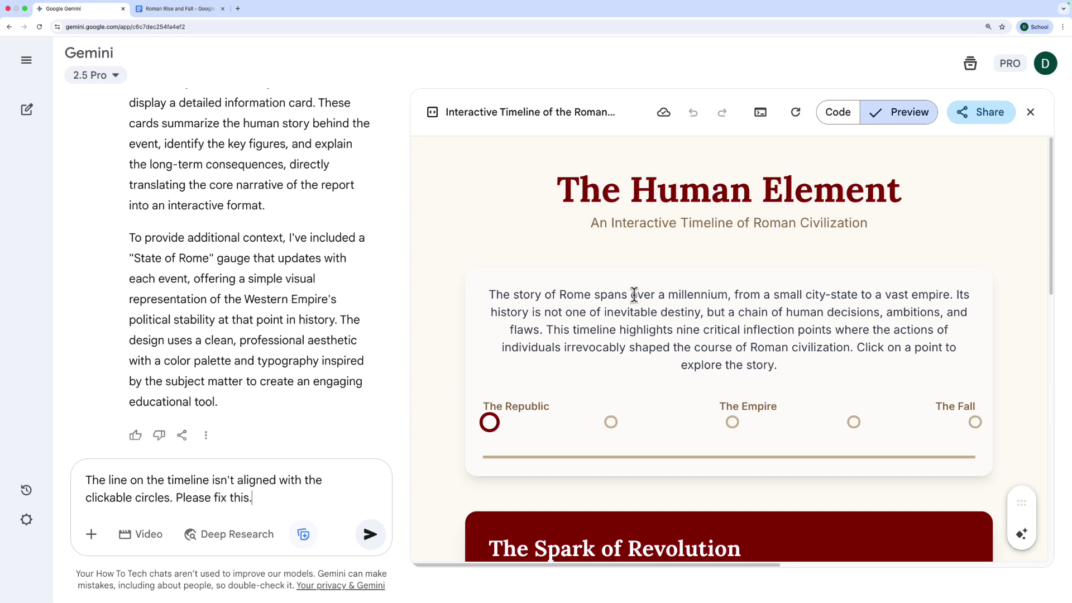
pyautogui.press('Return')
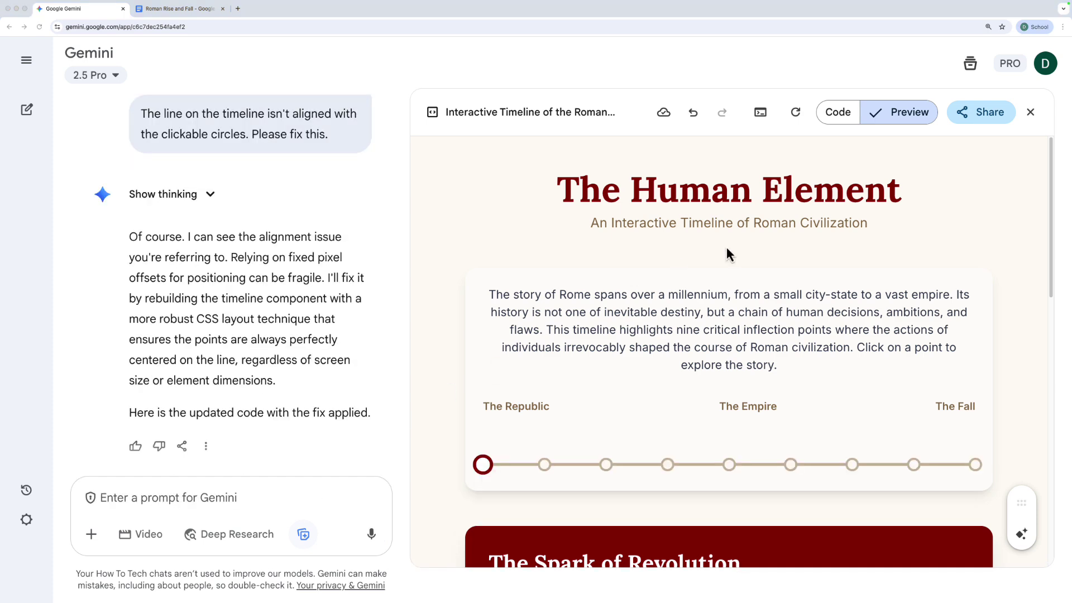
pyautogui.scroll(-3, 595, 370)
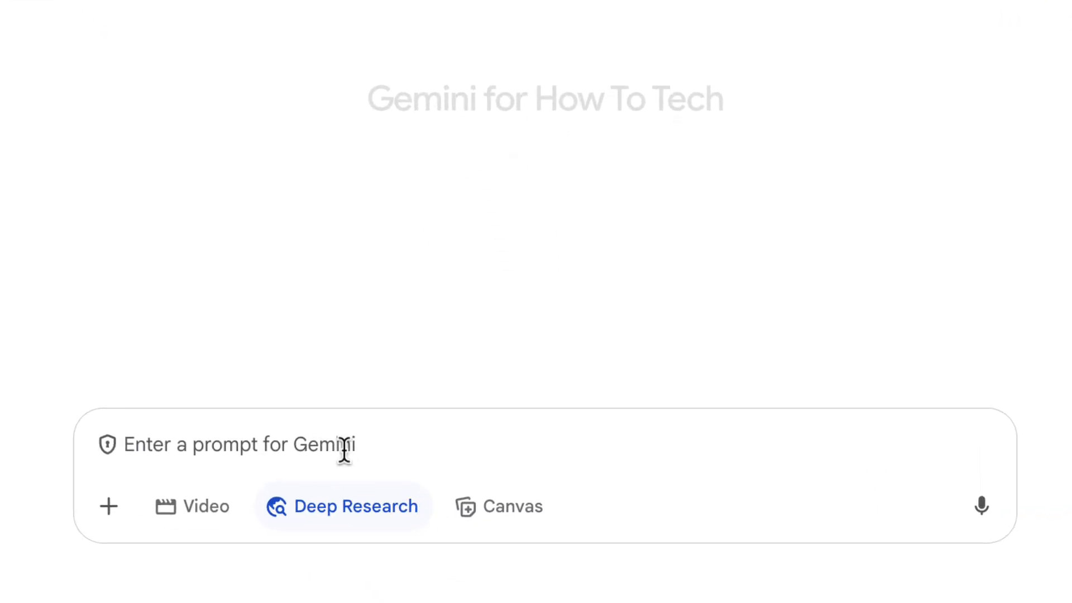
# - Paste the UK pet grooming business plan prompt, trim the blank line, and send it for Deep Research
pyautogui.write('I am an entrepreneur planning to start a new pet grooming business in the UK. I want to understand the demand for these services across the country, and decide on a town/city for my first location based on demand. Analyse the existing pet grooming market and consider how I might stand out amongst other pet grooming businesses.')
pyautogui.press('BackSpace')
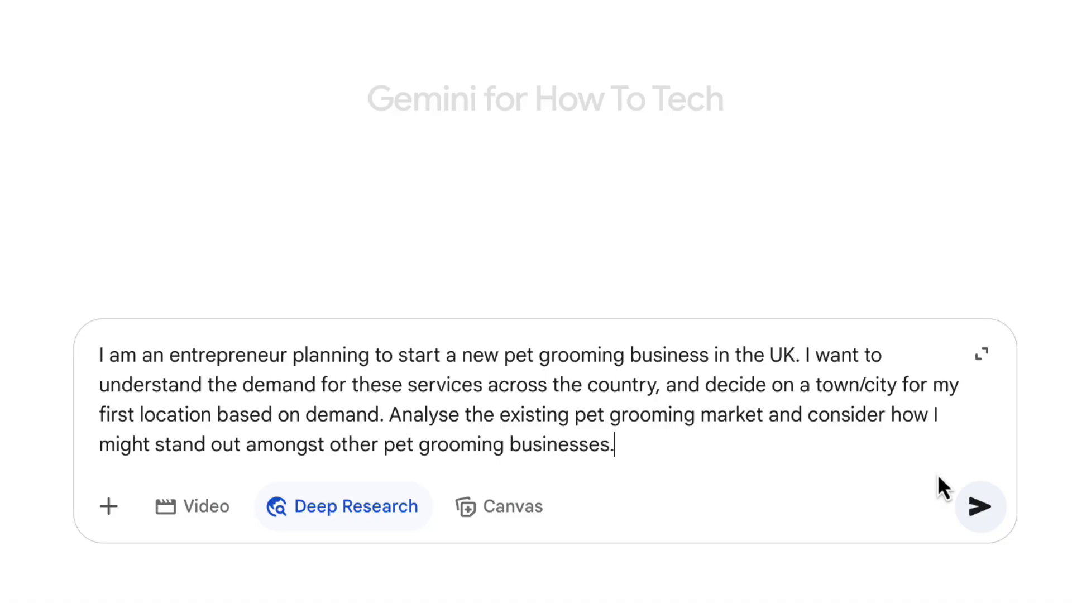
pyautogui.click(978, 507)
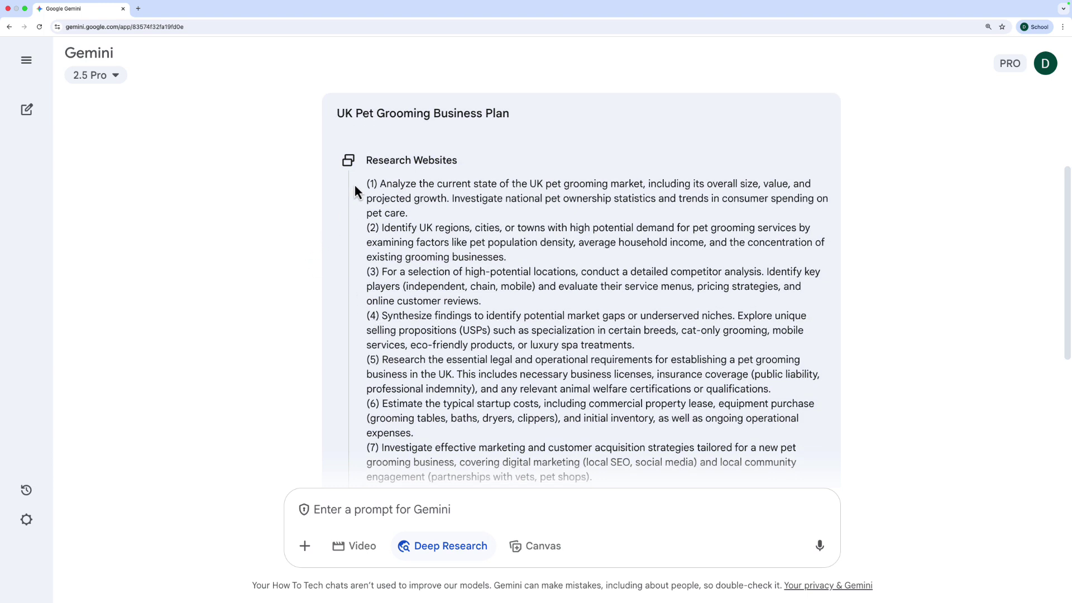
# - Review the UK pet grooming research plan's steps and start the Deep Research
pyautogui.scroll(-1, 355, 183)
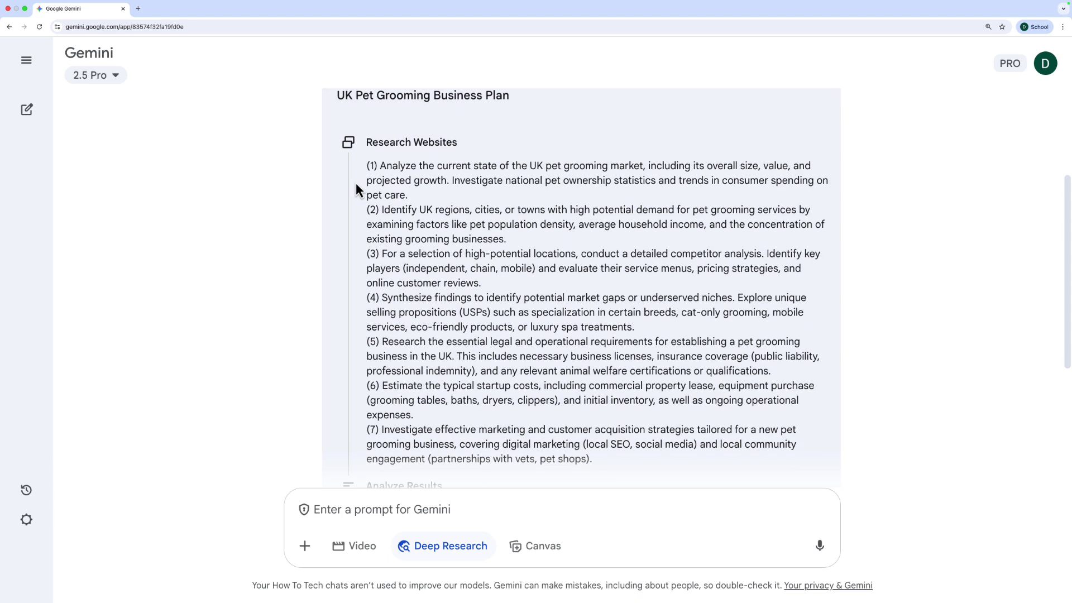
pyautogui.scroll(-1, 354, 193)
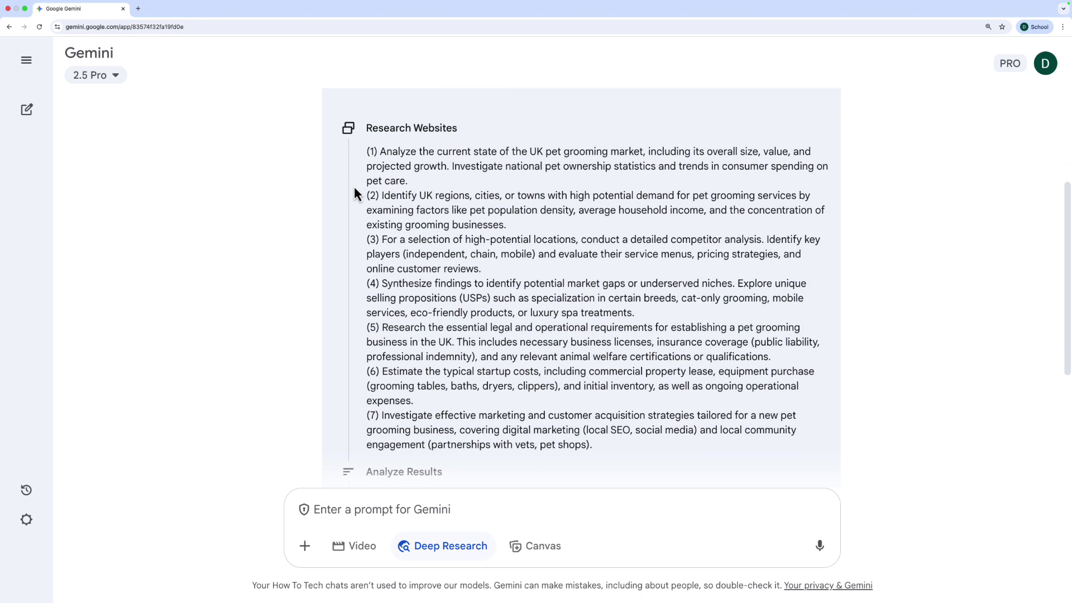
pyautogui.scroll(-5, 354, 193)
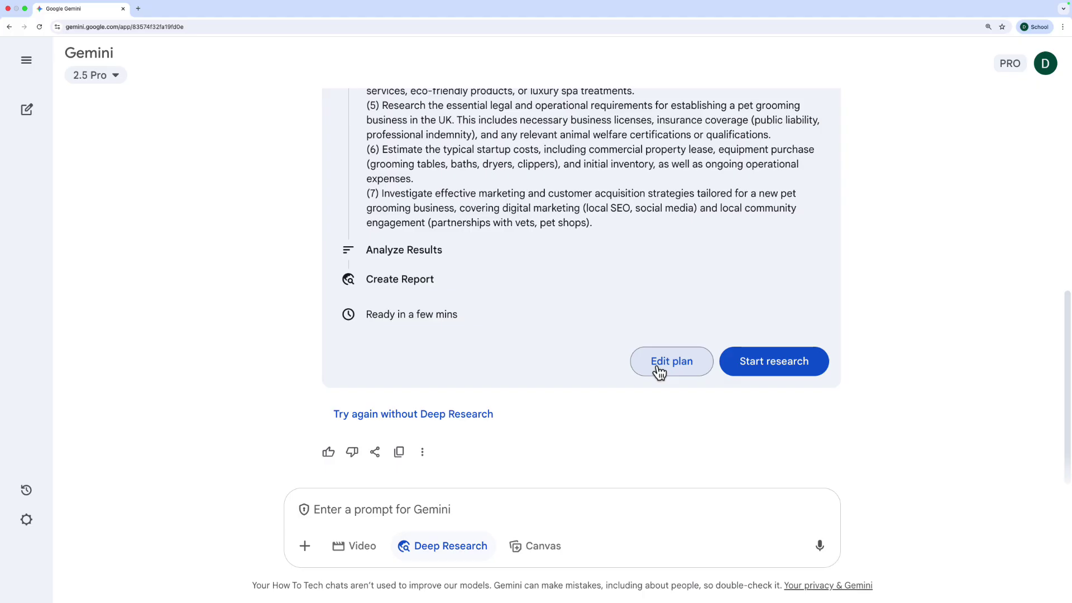
pyautogui.click(768, 365)
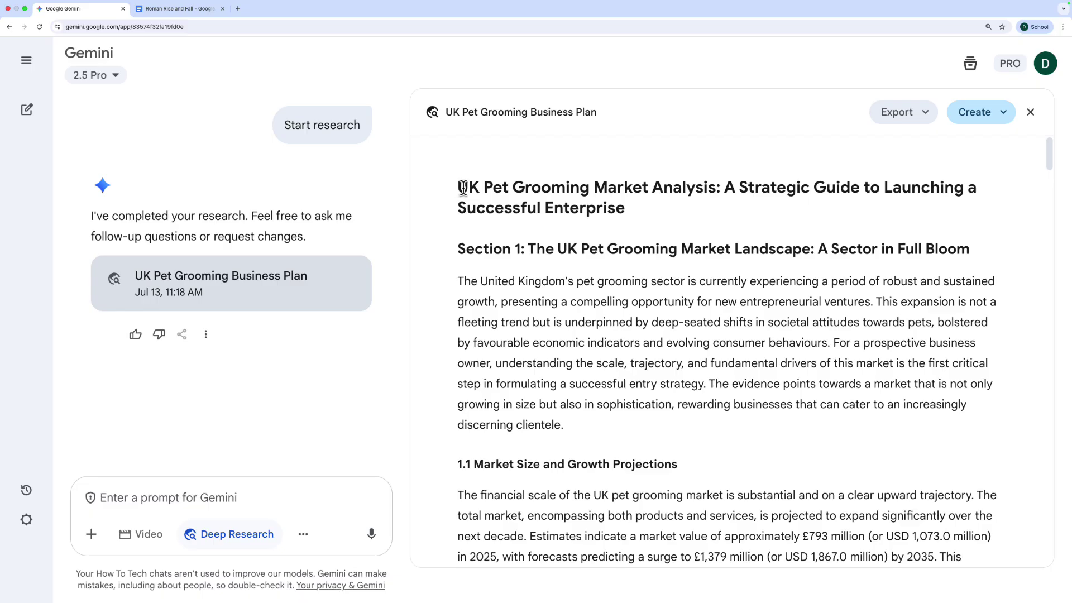
pyautogui.scroll(-3, 463, 190)
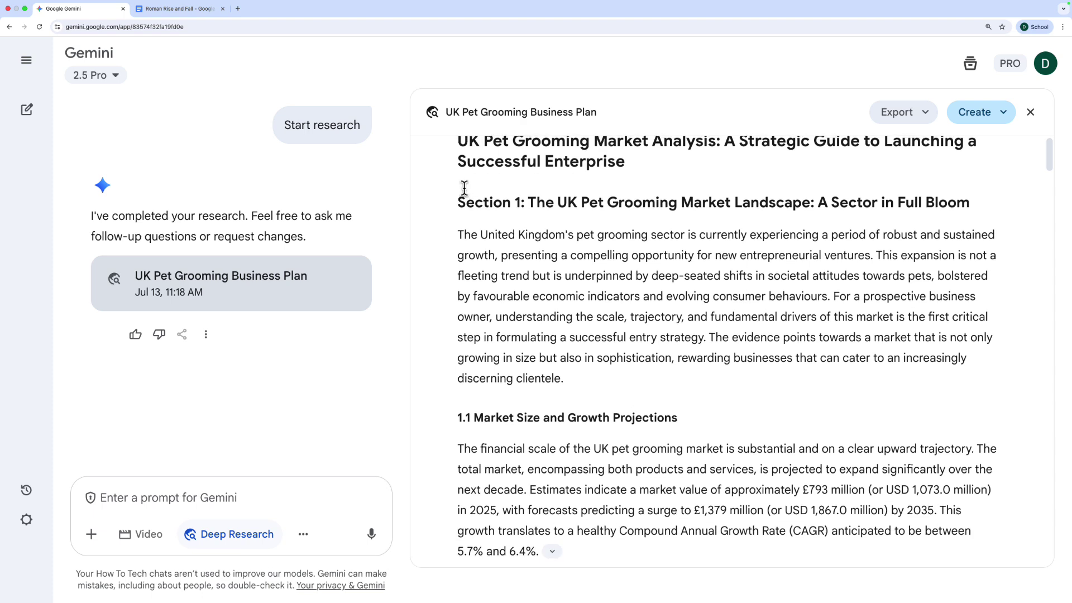
pyautogui.scroll(-1, 474, 198)
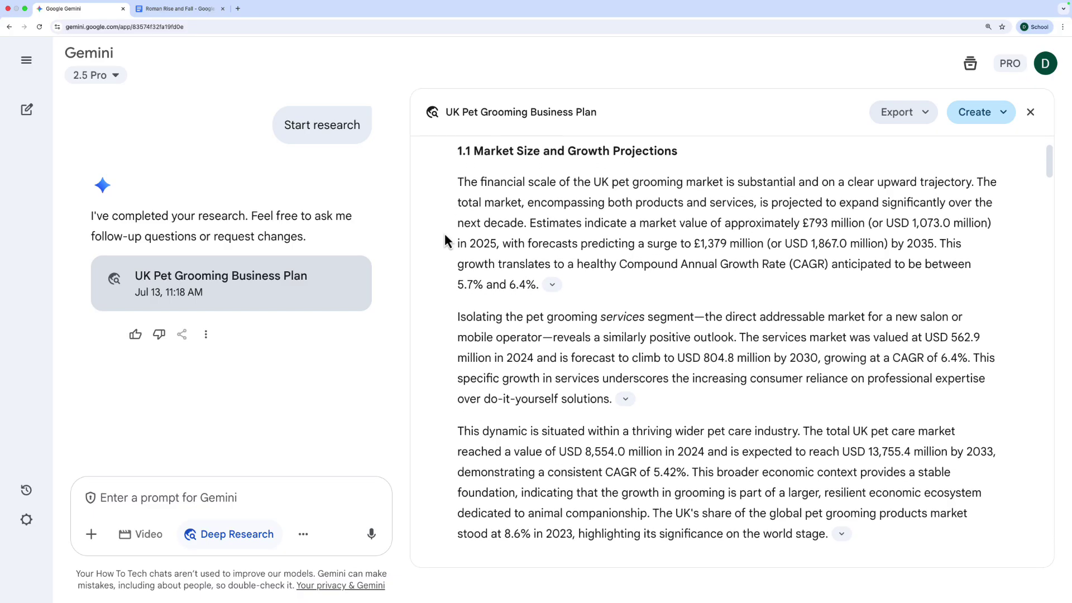
pyautogui.scroll(1, 445, 241)
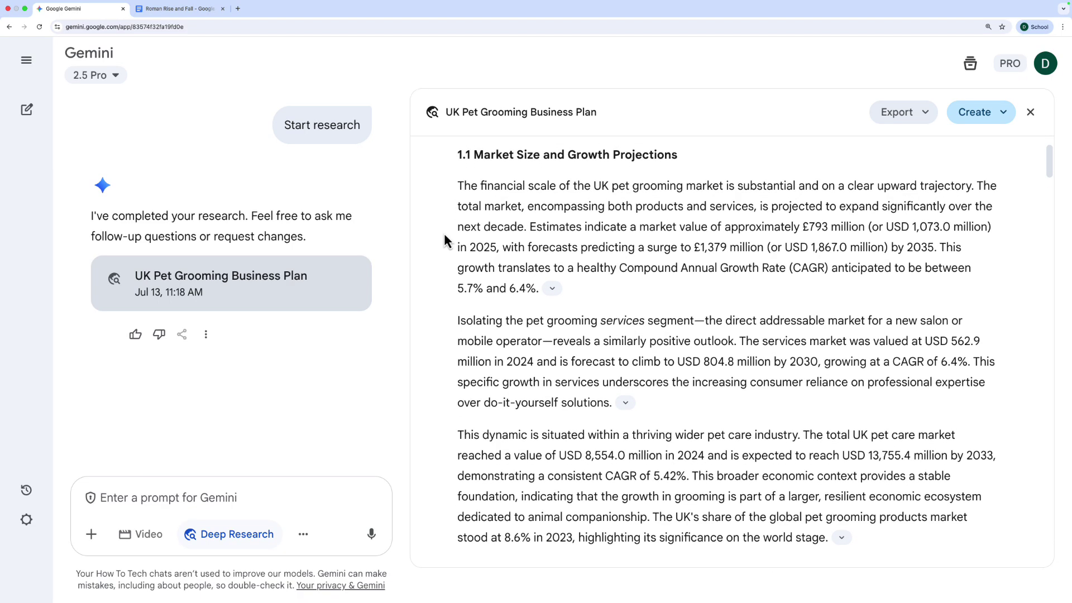
pyautogui.scroll(-7, 445, 234)
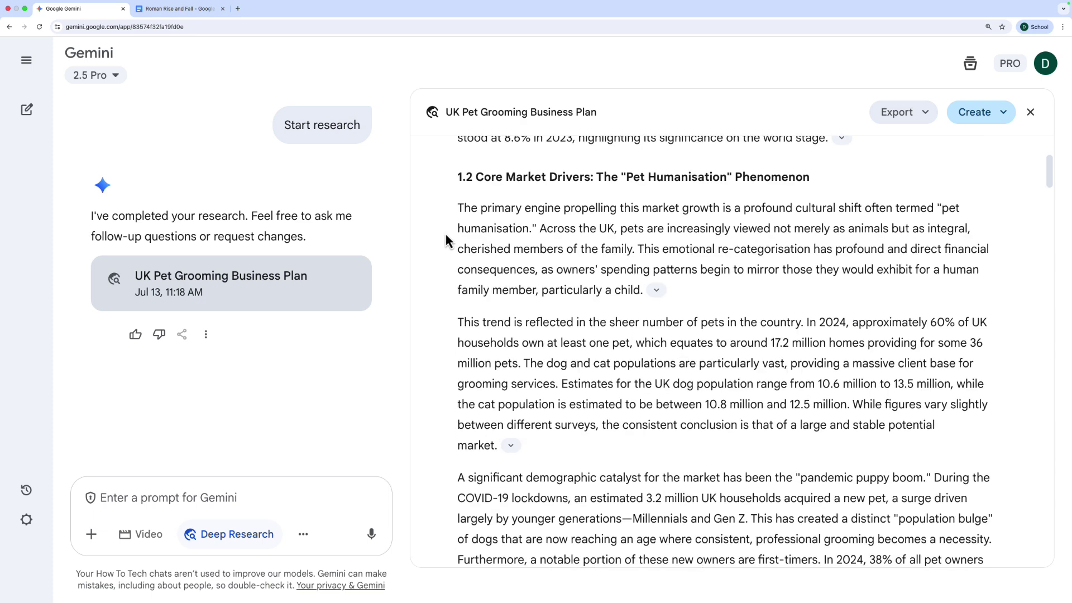
pyautogui.scroll(-1, 445, 240)
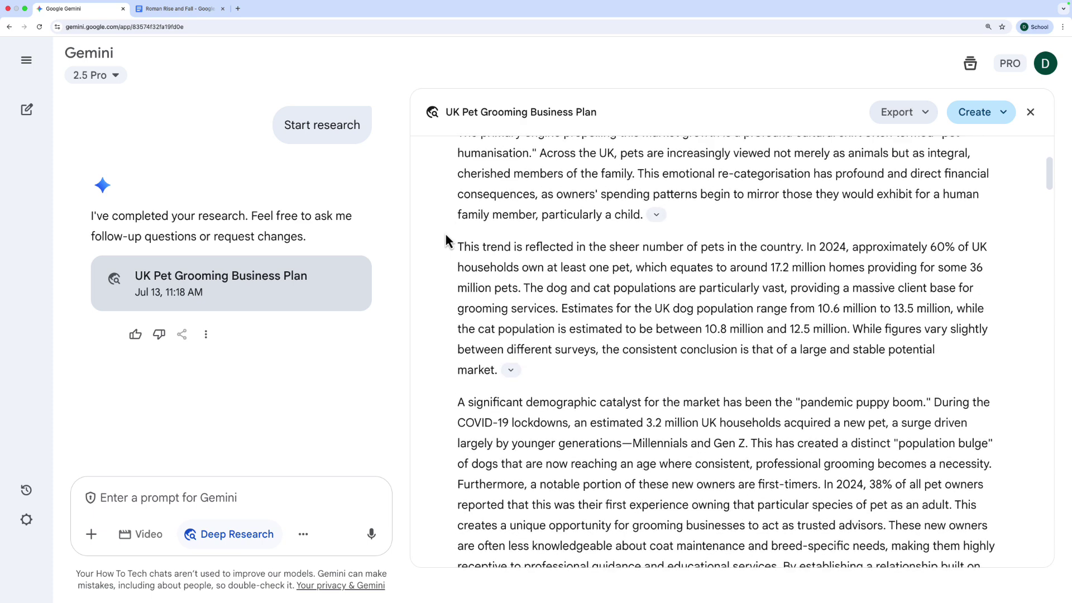
pyautogui.click(511, 371)
pyautogui.click(512, 371)
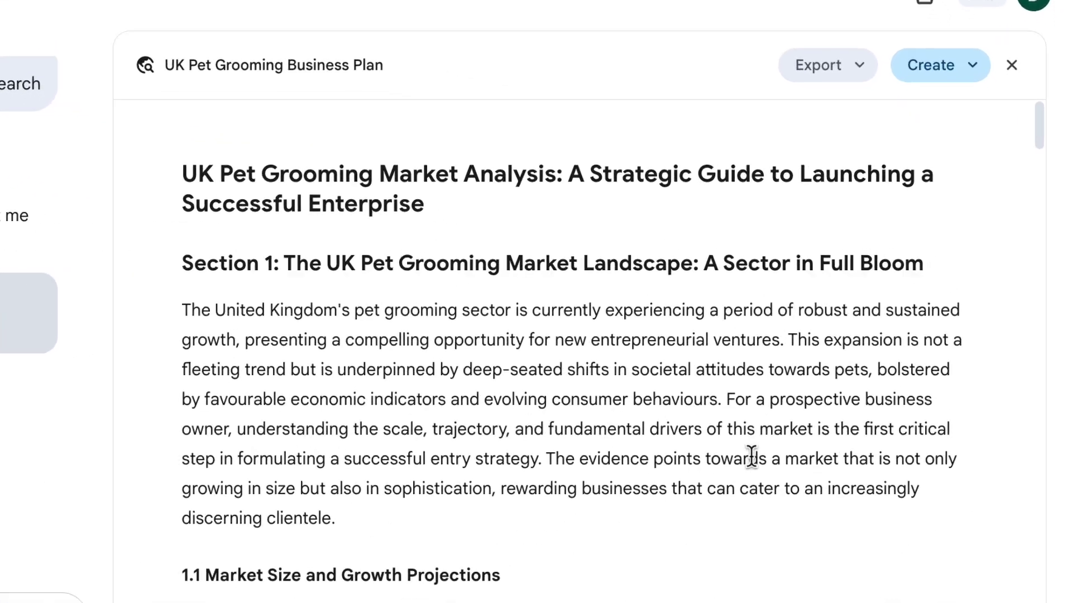
# - Create an Audio Overview from the UK pet grooming report via the Create menu
pyautogui.click(965, 57)
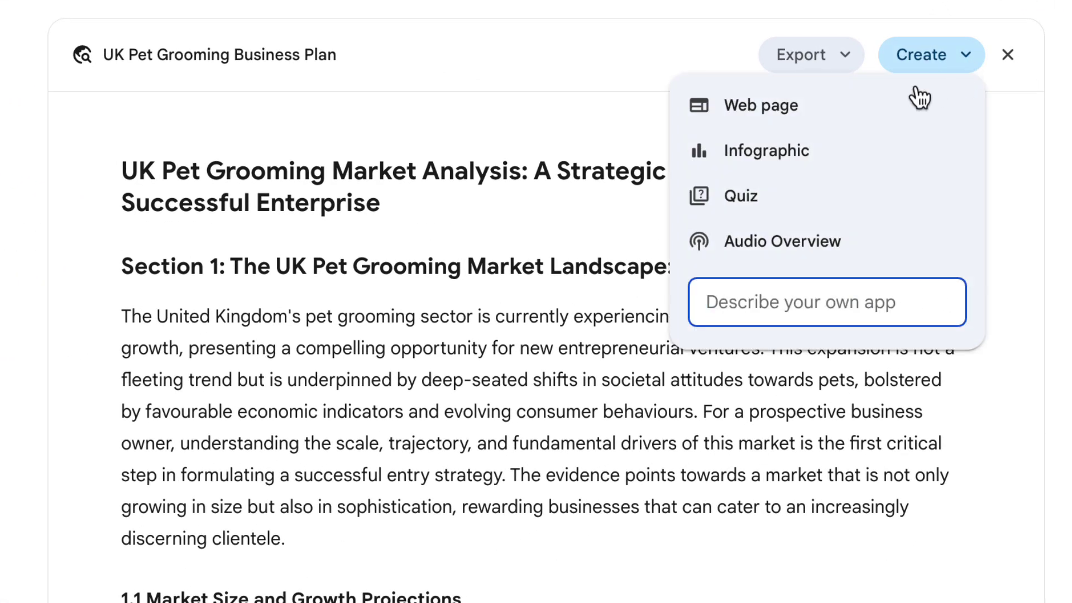
pyautogui.click(786, 256)
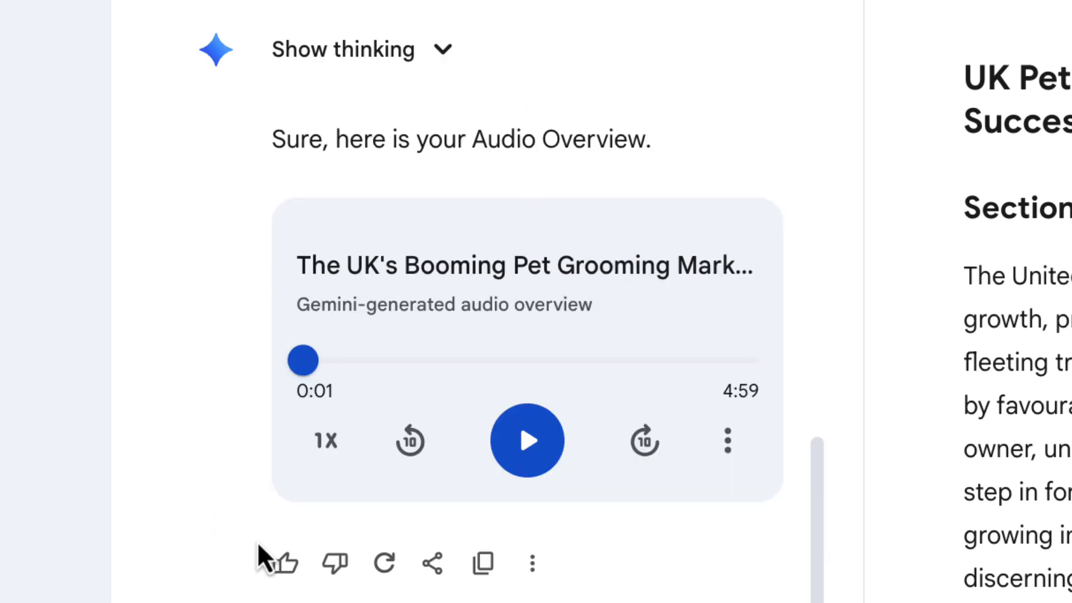
# - Play the pet grooming Audio Overview and pause it at 0:10
pyautogui.click(527, 447)
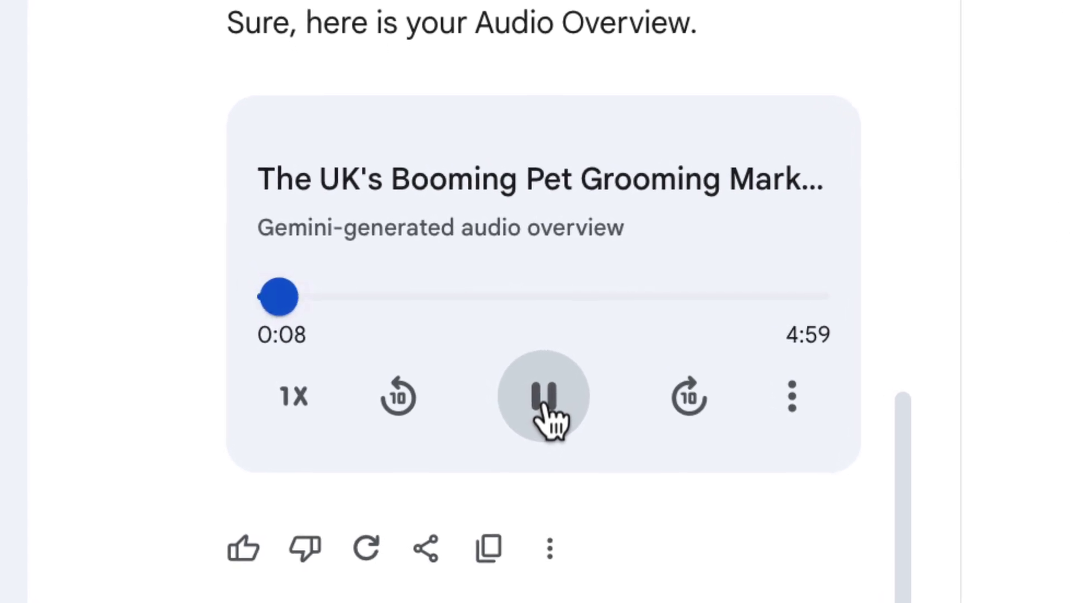
pyautogui.click(542, 403)
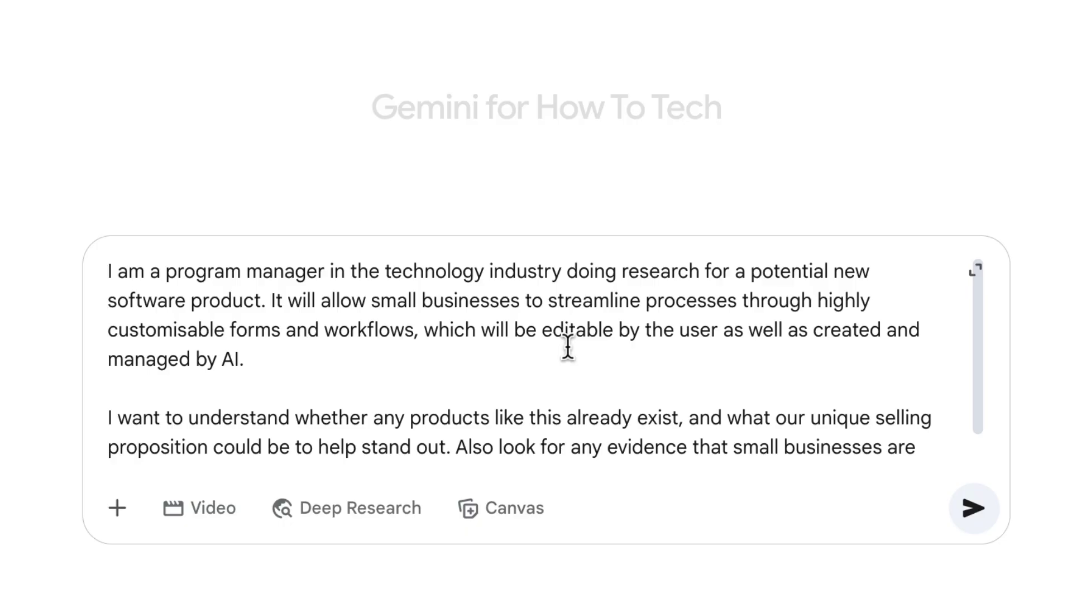
# - Send the small-business workflow automation prompt in Deep Research mode and start the generated plan
pyautogui.click(423, 517)
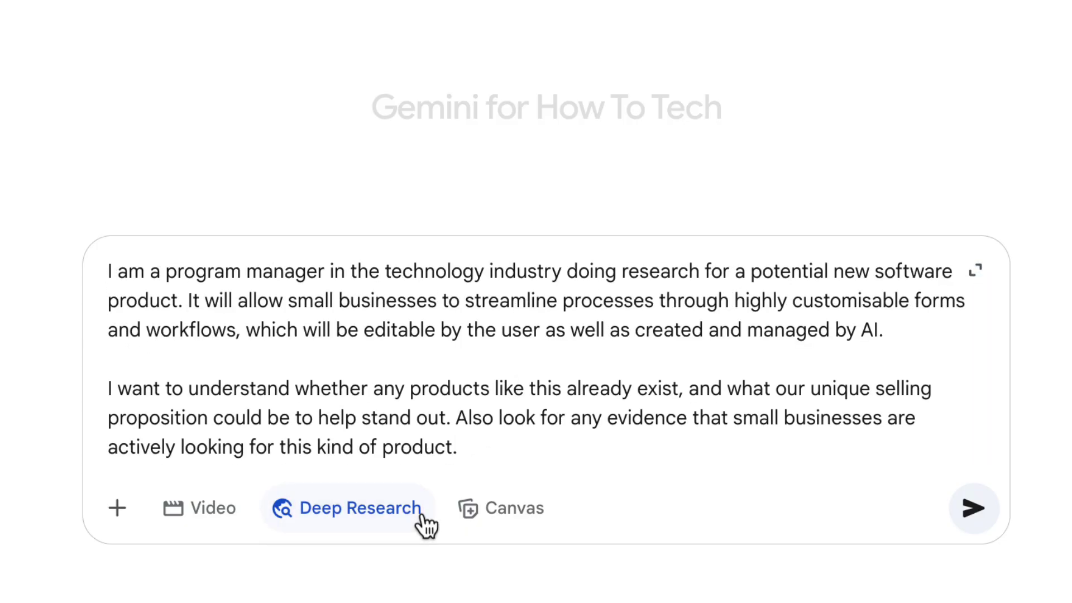
pyautogui.click(983, 511)
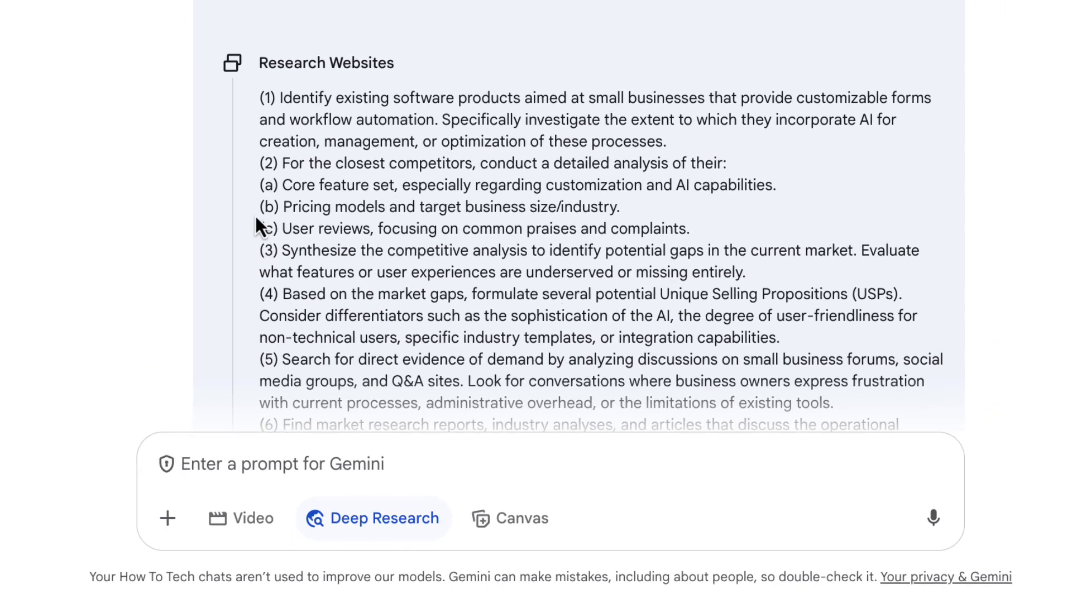
pyautogui.scroll(-4, 558, 346)
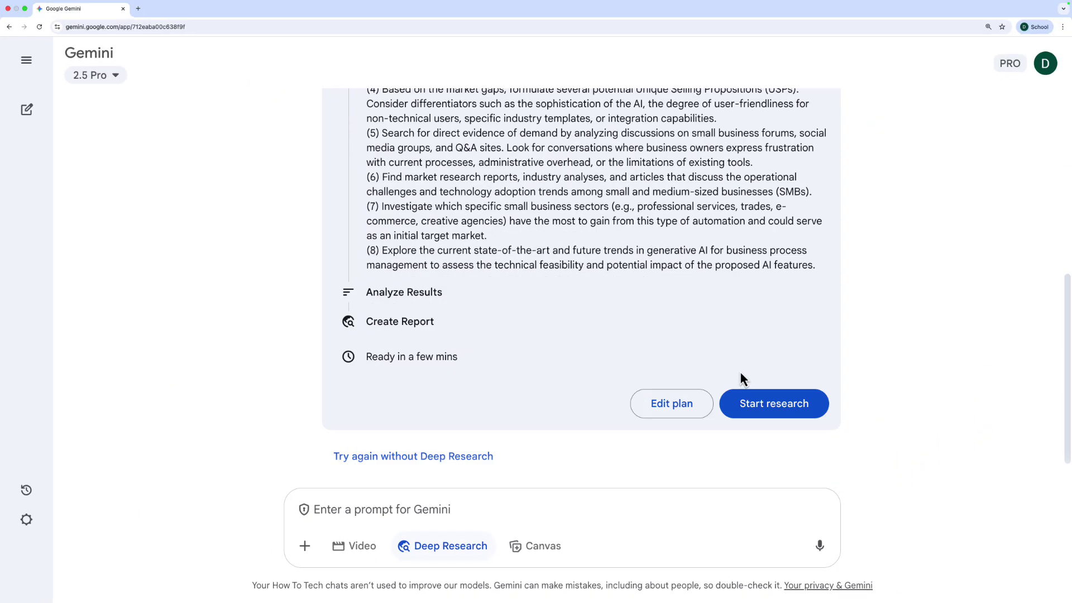
pyautogui.click(733, 402)
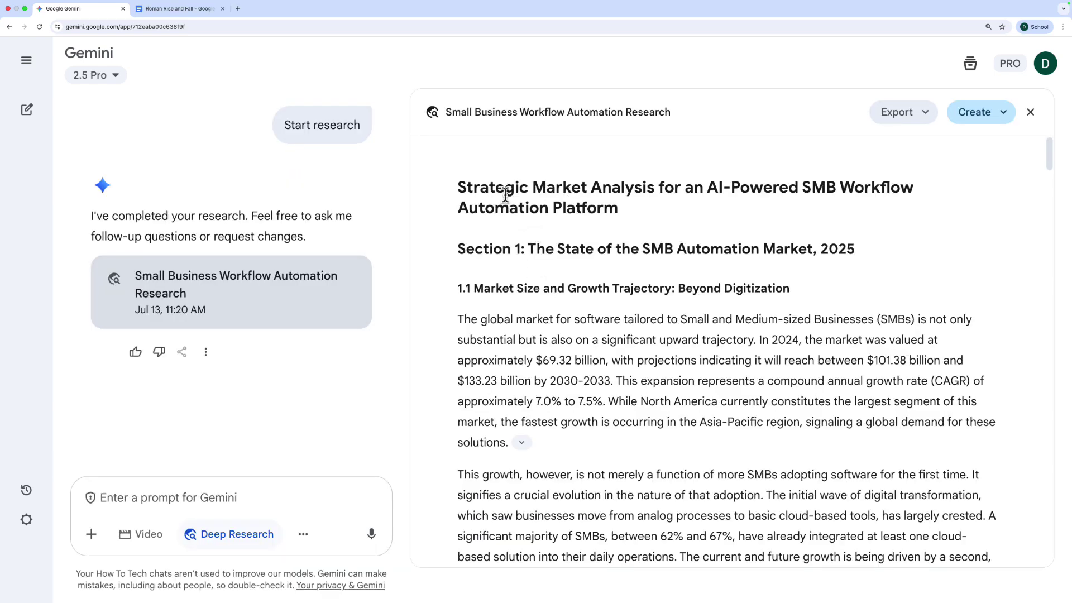
pyautogui.moveTo(604, 191); pyautogui.dragTo(689, 207)
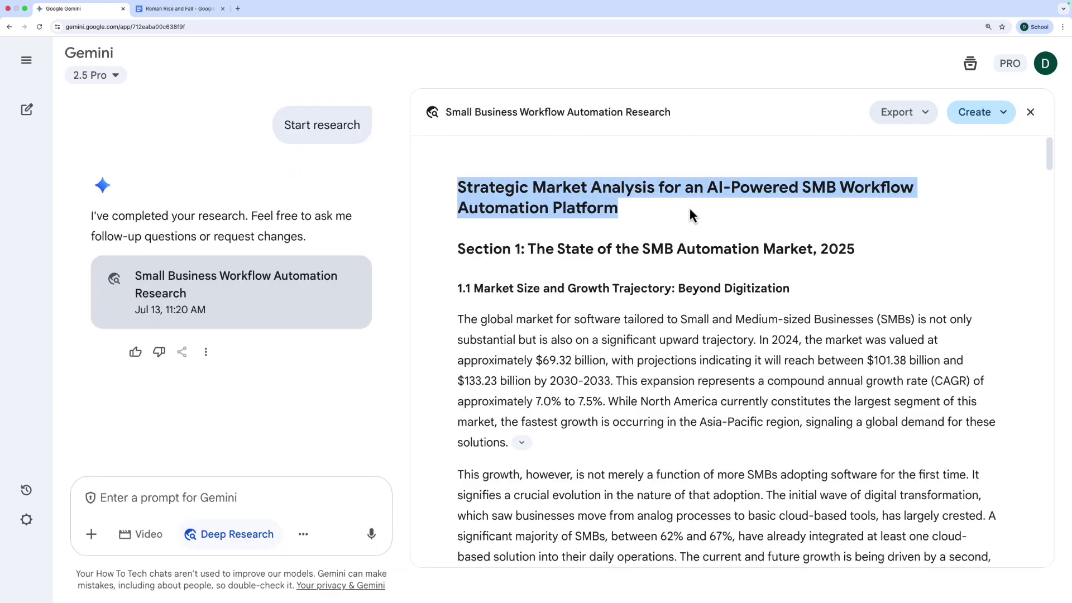
pyautogui.click(657, 208)
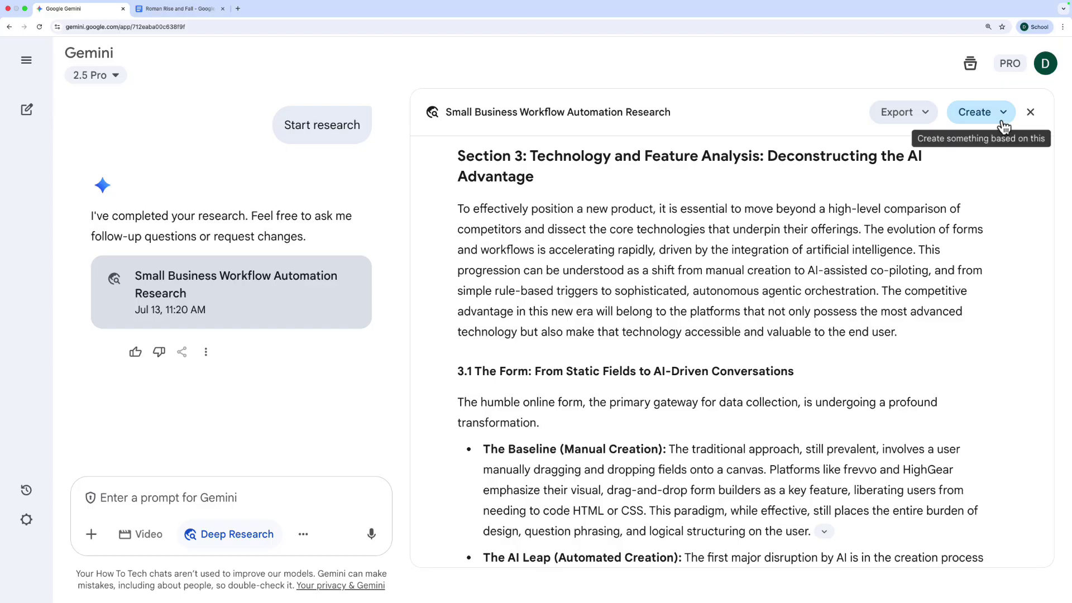
pyautogui.click(1002, 122)
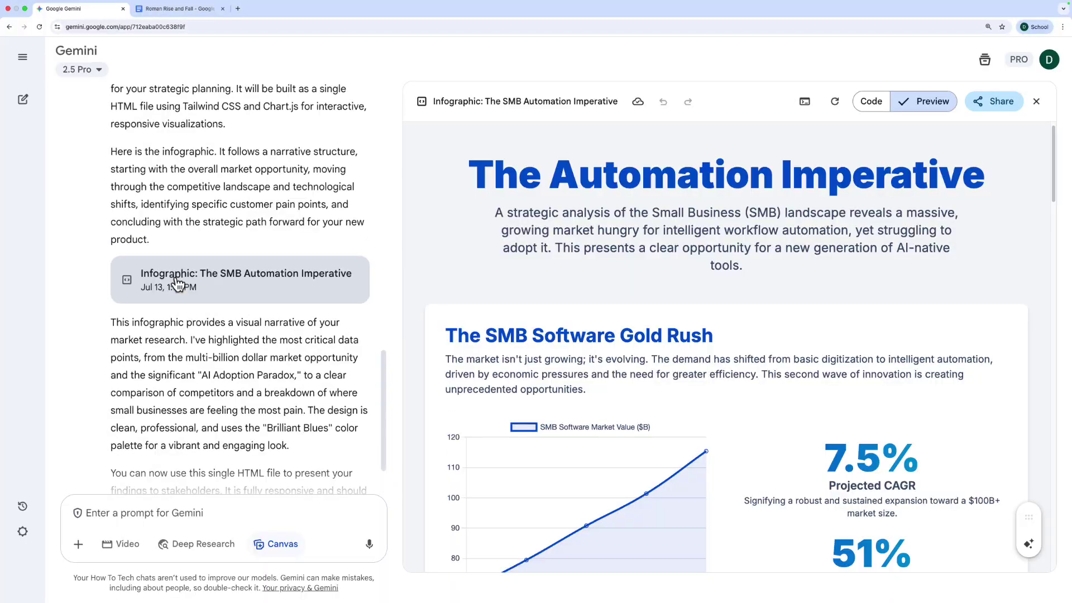
# - Scroll through 'The SMB Automation Imperative' infographic and copy its full contents from Share
pyautogui.scroll(5, 182, 283)
pyautogui.scroll(-6, 176, 285)
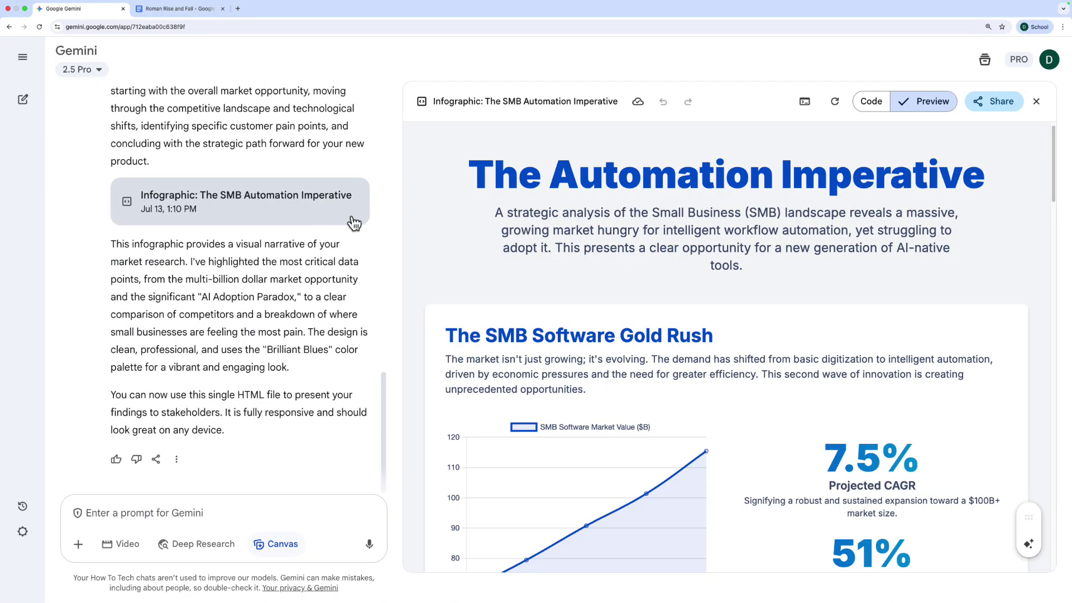
pyautogui.scroll(-10, 1016, 236)
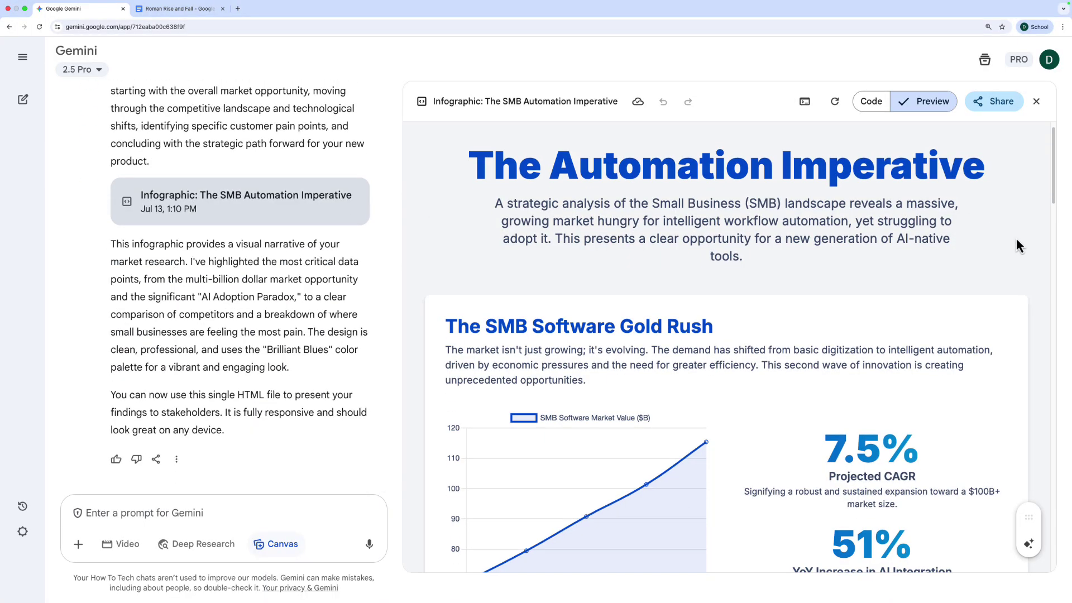
pyautogui.scroll(-10, 1007, 405)
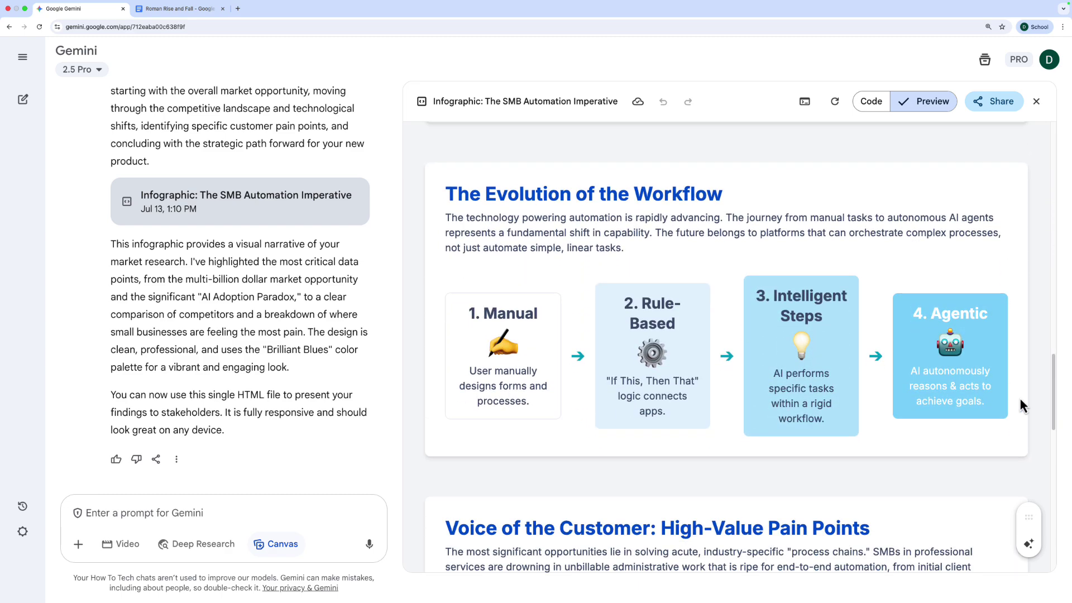
pyautogui.scroll(-8, 1019, 396)
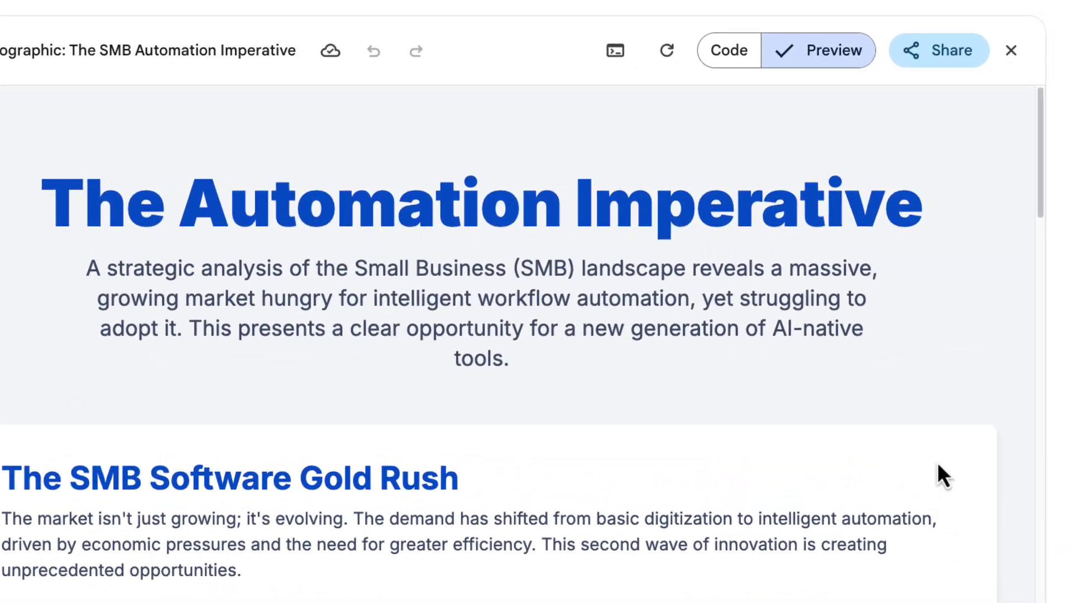
pyautogui.click(960, 60)
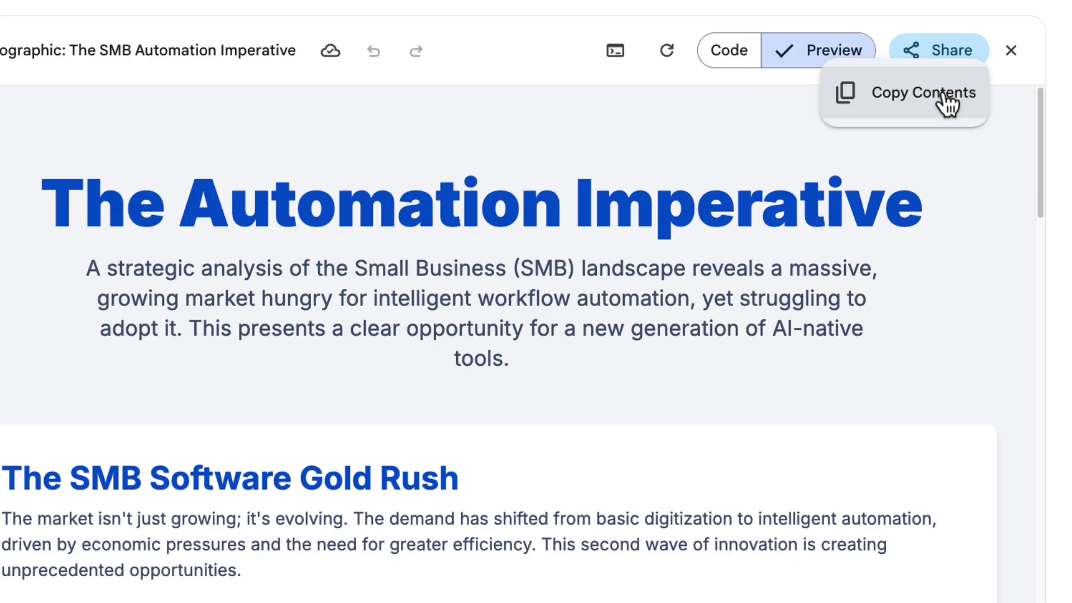
pyautogui.click(945, 96)
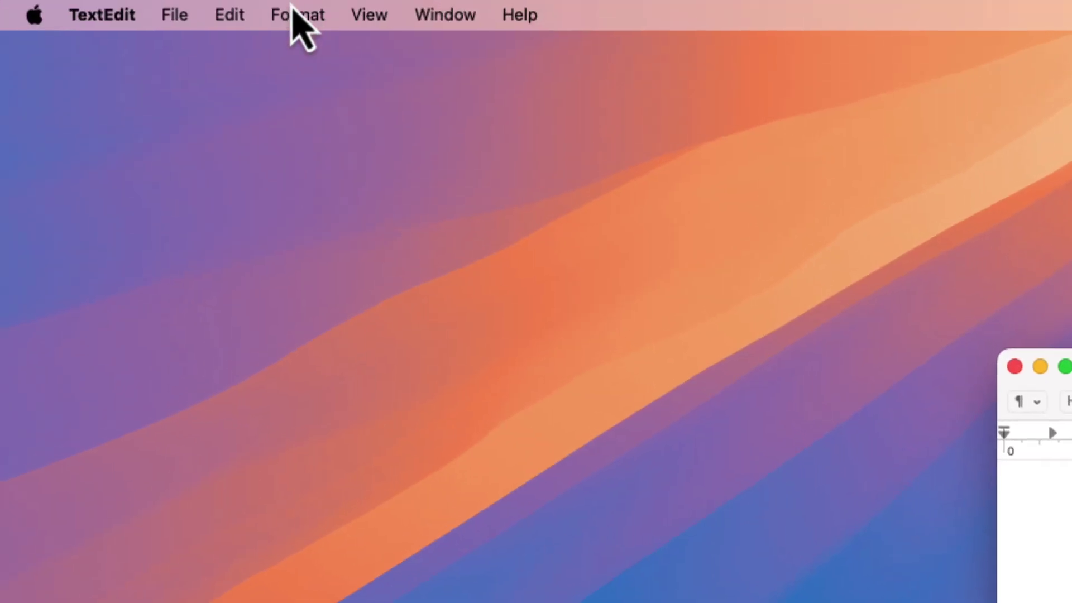
# - Make the new TextEdit document plain text and paste the infographic code into it
pyautogui.click(294, 14)
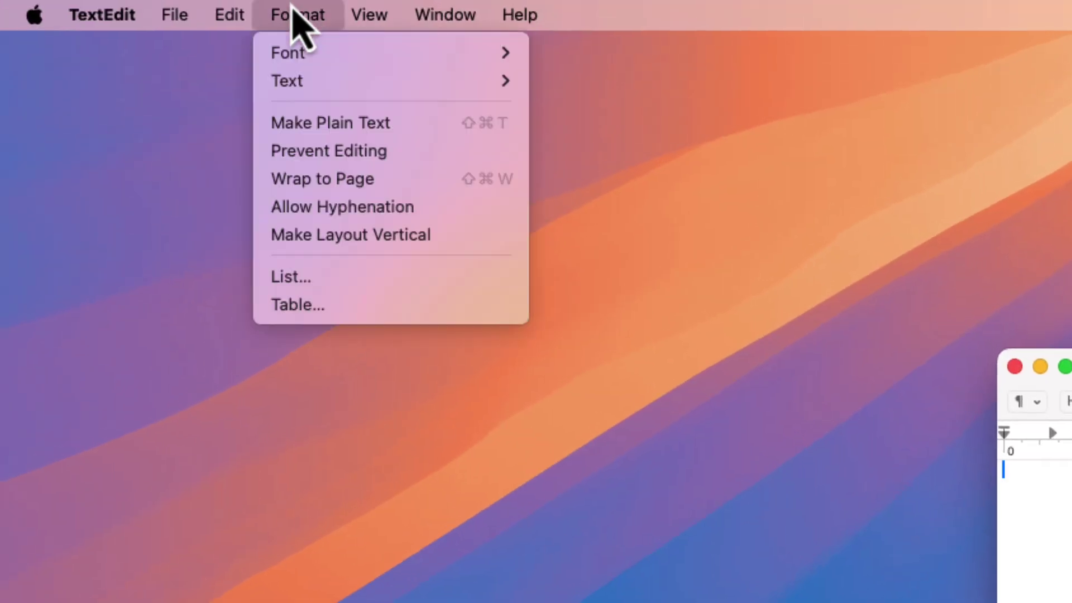
pyautogui.click(335, 123)
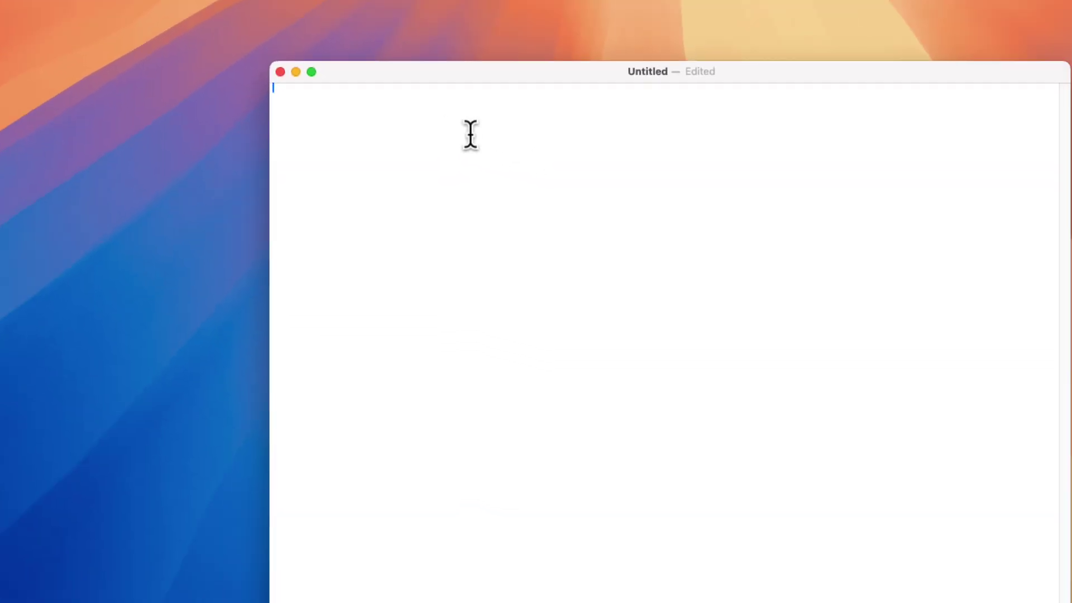
pyautogui.press('super+v')
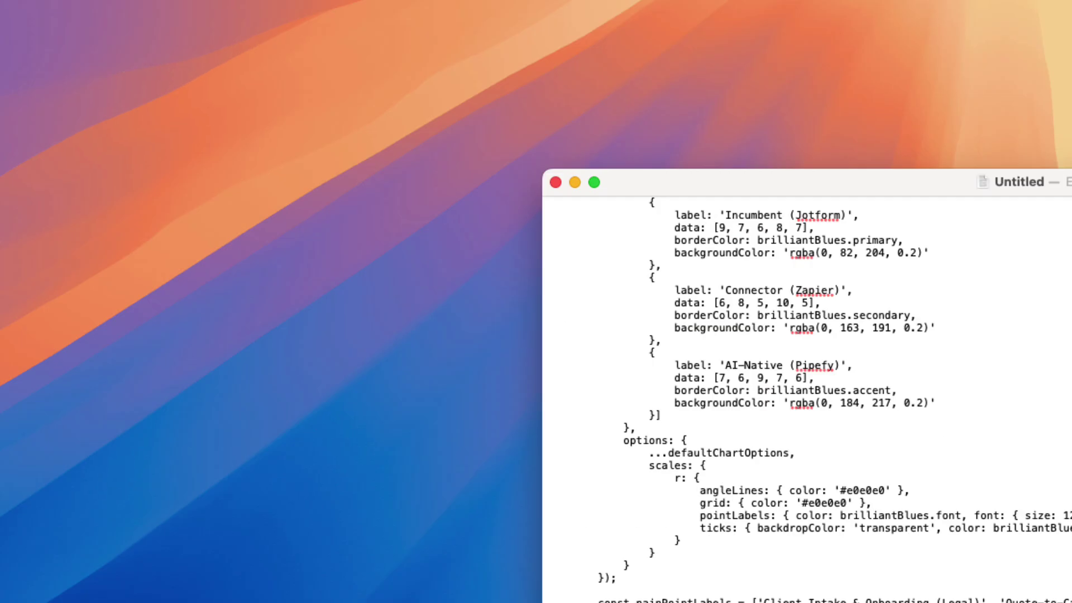
# - Save the document to the Desktop as infographic.html, keeping the .html extension
pyautogui.click(175, 14)
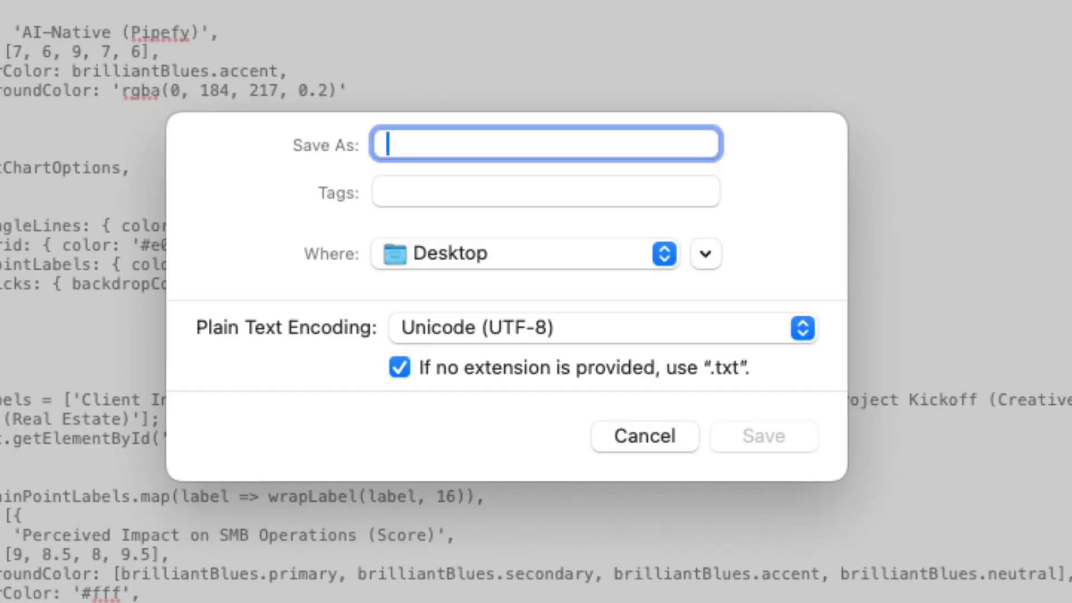
pyautogui.write('infographic.html')
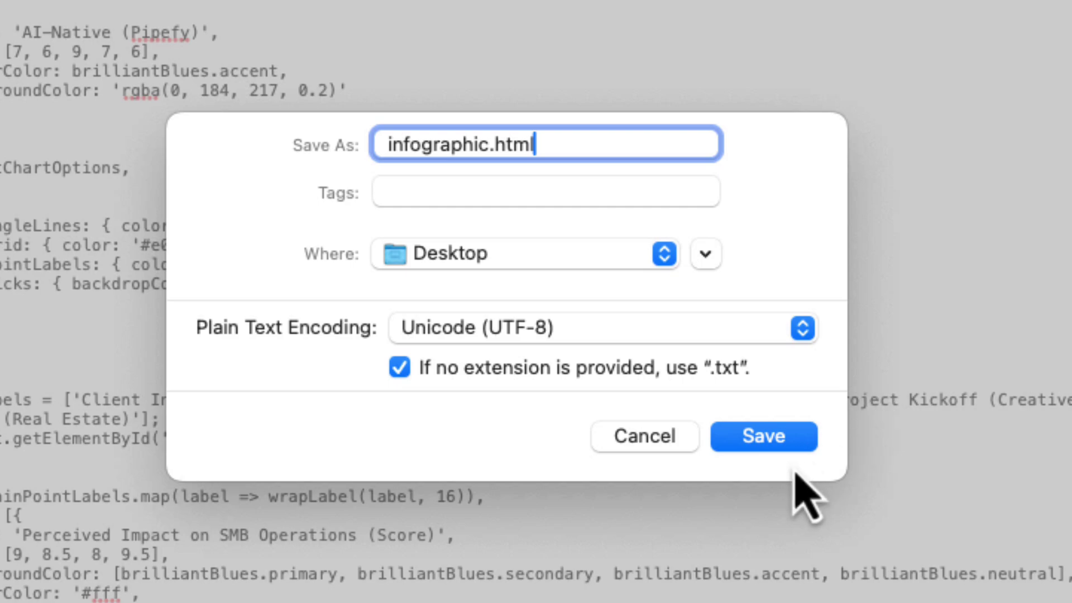
pyautogui.click(795, 448)
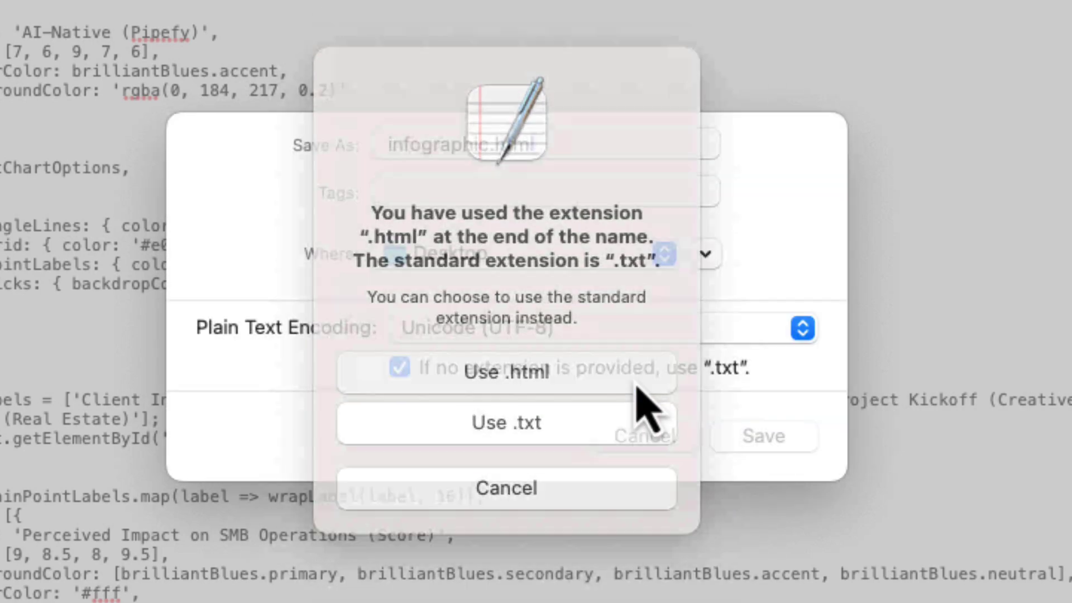
pyautogui.click(637, 385)
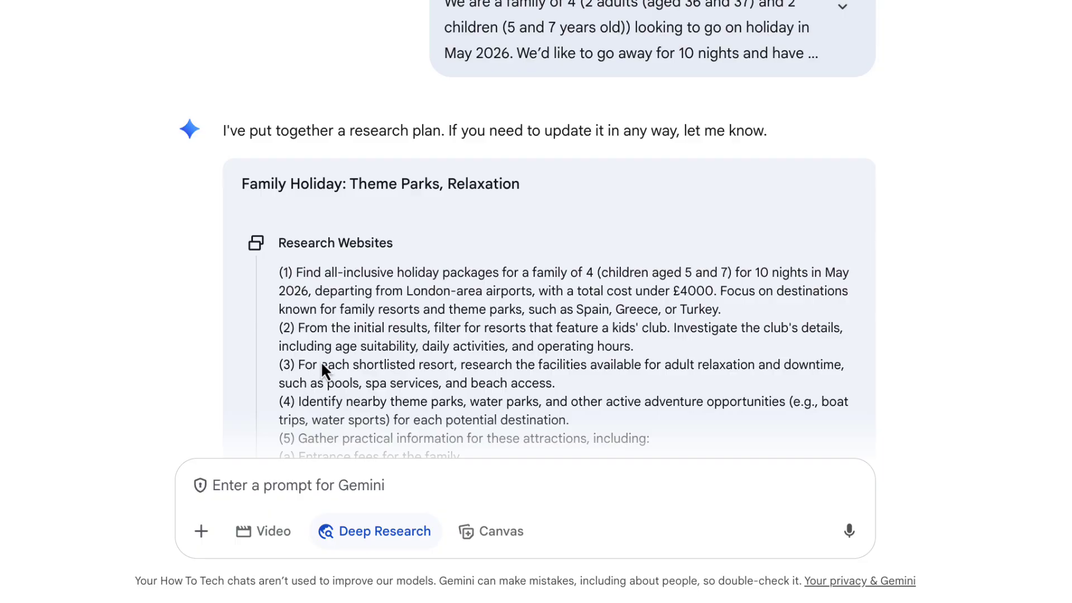
# - Scroll through the family holiday research plan and choose Edit plan
pyautogui.scroll(-5, 324, 370)
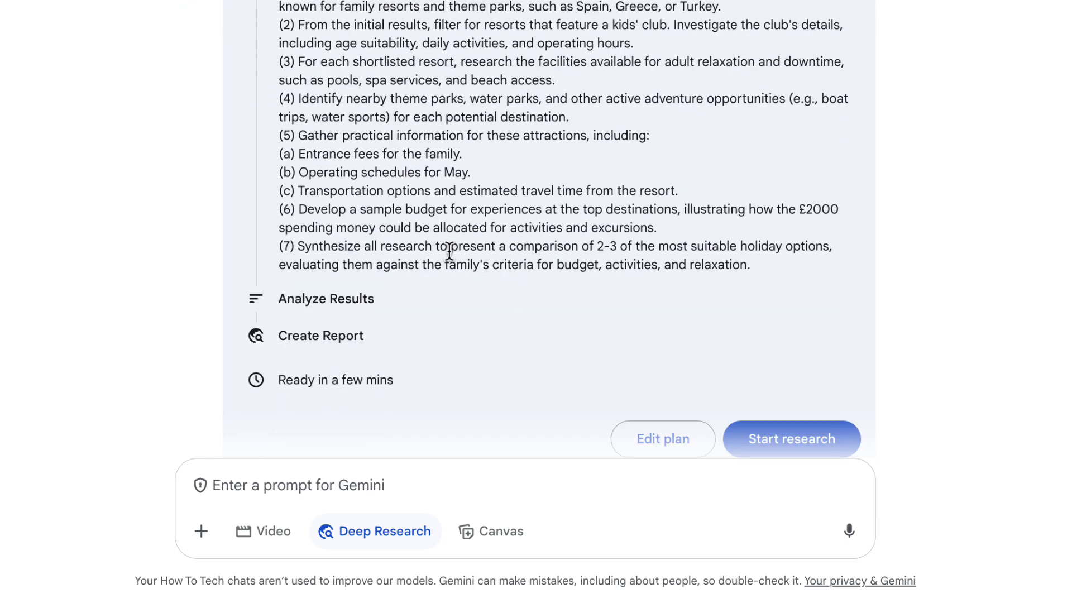
pyautogui.scroll(-1, 505, 228)
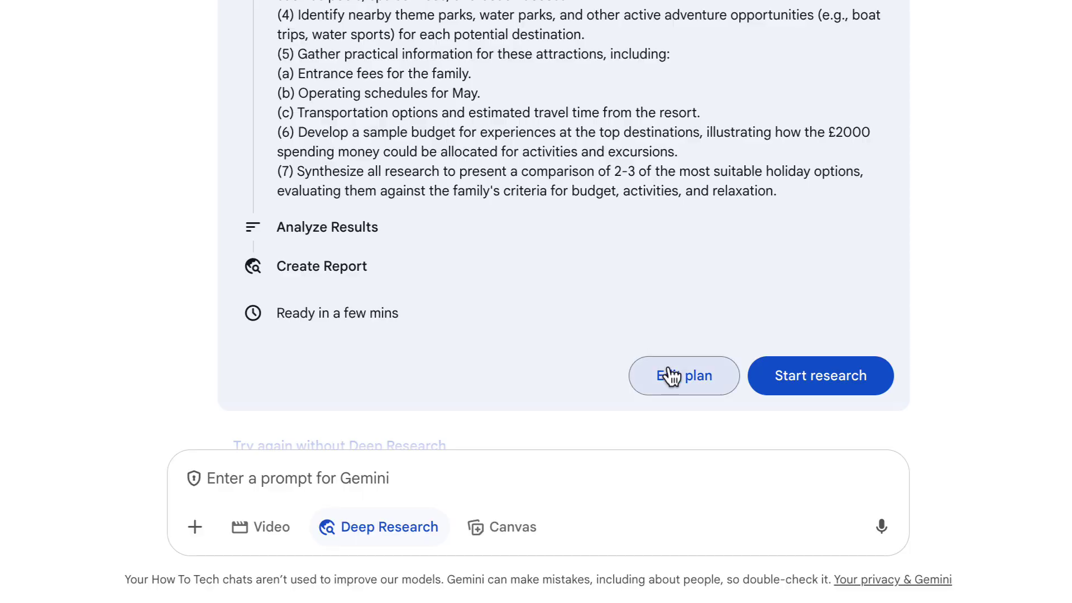
pyautogui.click(672, 376)
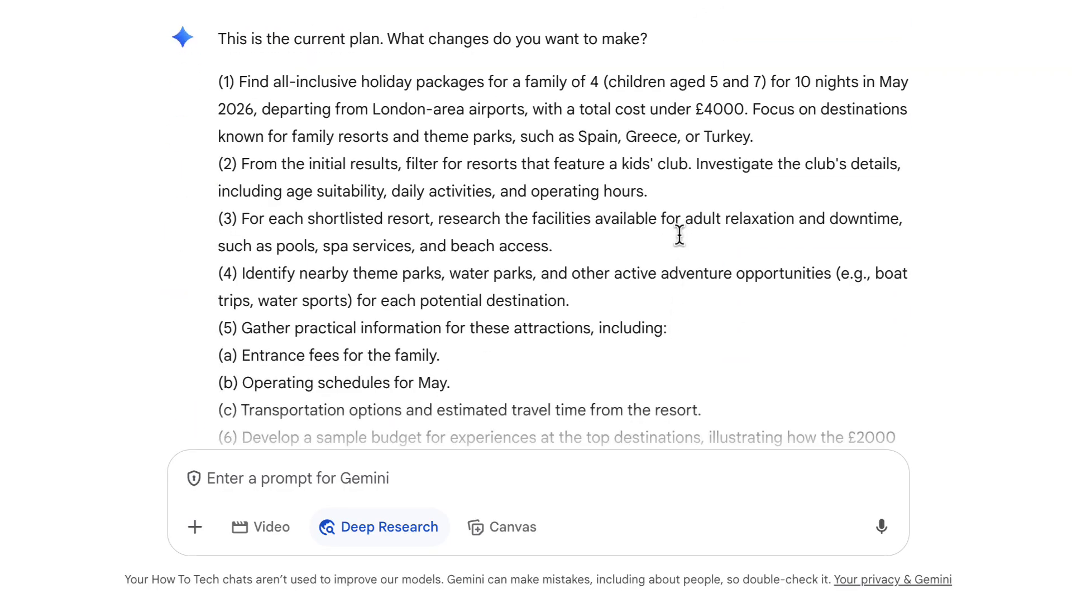
# - Ask Gemini to revise the holiday plan to compare at least 5 options
pyautogui.scroll(-3, 679, 233)
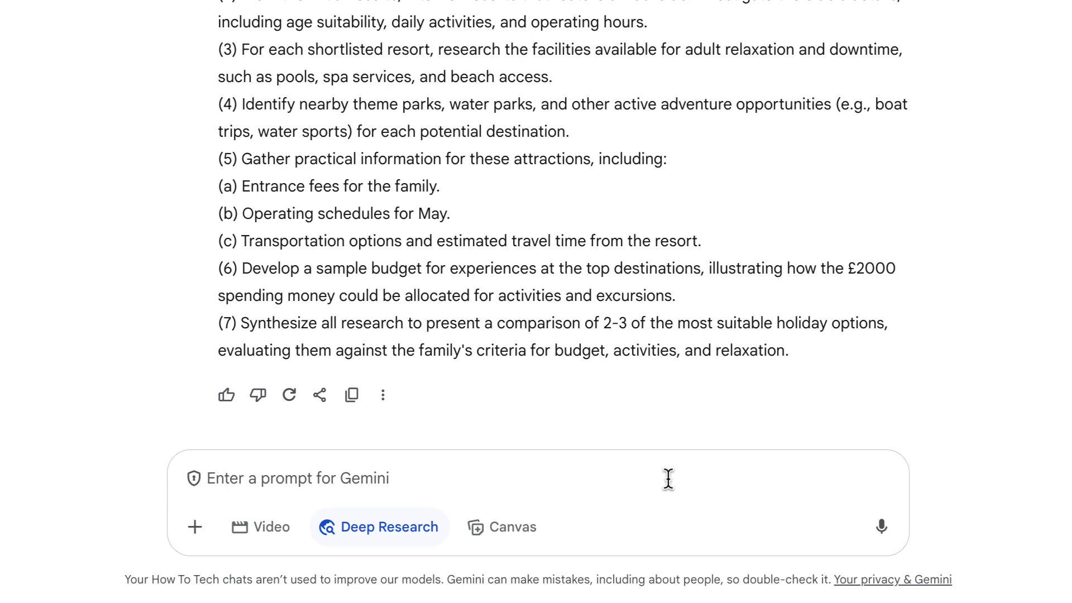
pyautogui.click(668, 478)
pyautogui.write('Please provide at least 5 options at the end based on your re')
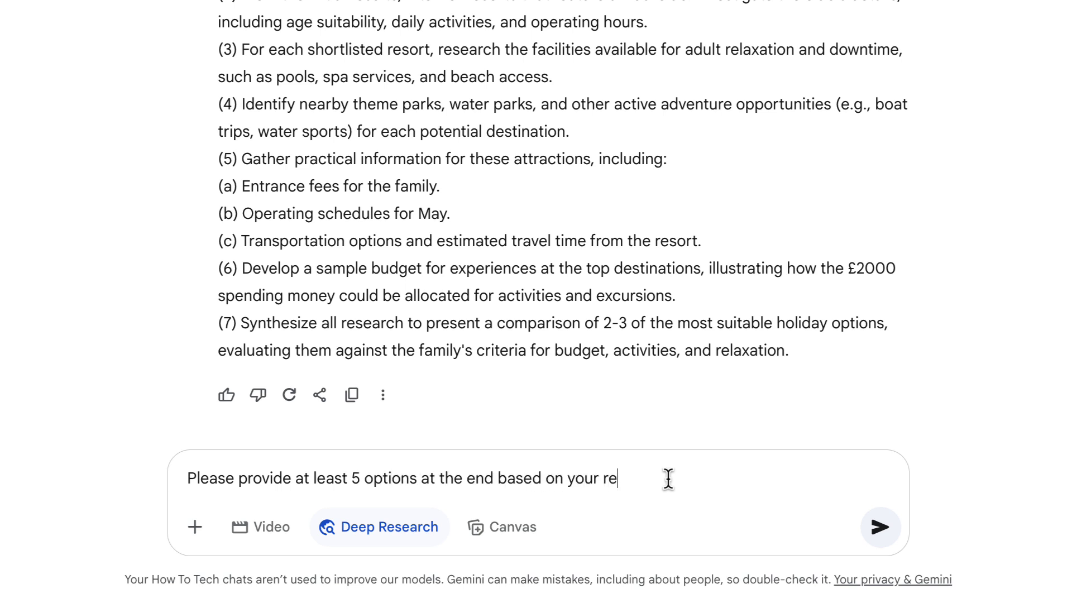
pyautogui.press('Return')
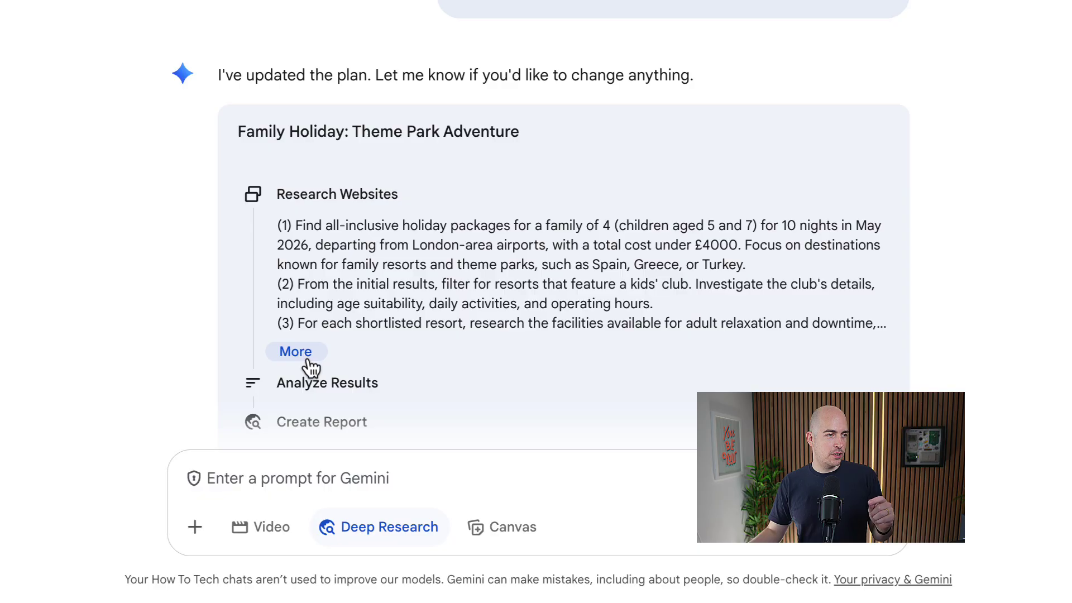
# - Confirm the expanded plan now compares at least 5 options and start the revised research
pyautogui.click(305, 357)
pyautogui.scroll(-4, 436, 282)
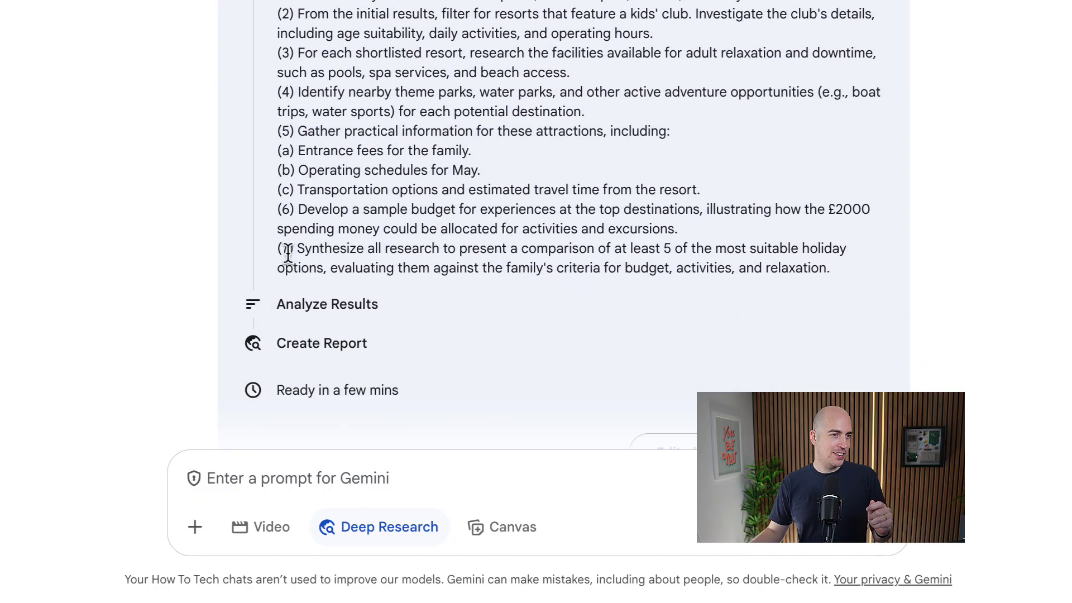
pyautogui.moveTo(441, 252); pyautogui.dragTo(849, 250)
pyautogui.scroll(-3, 845, 249)
pyautogui.click(783, 278)
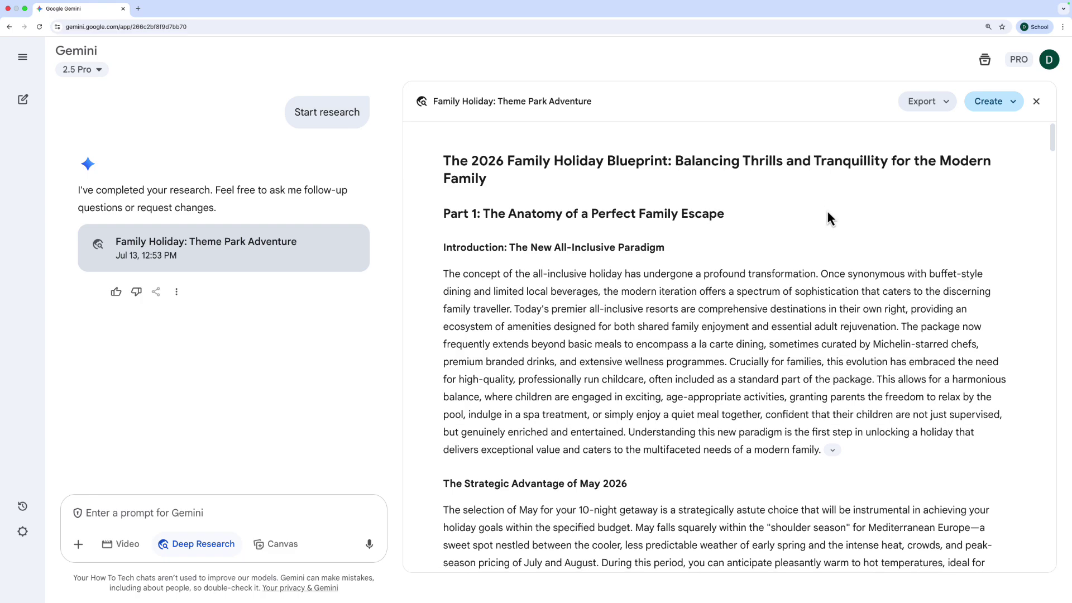
# - Scroll the finished family holiday report down to its five fully-costed proposals
pyautogui.scroll(-15, 827, 209)
pyautogui.scroll(-20, 669, 389)
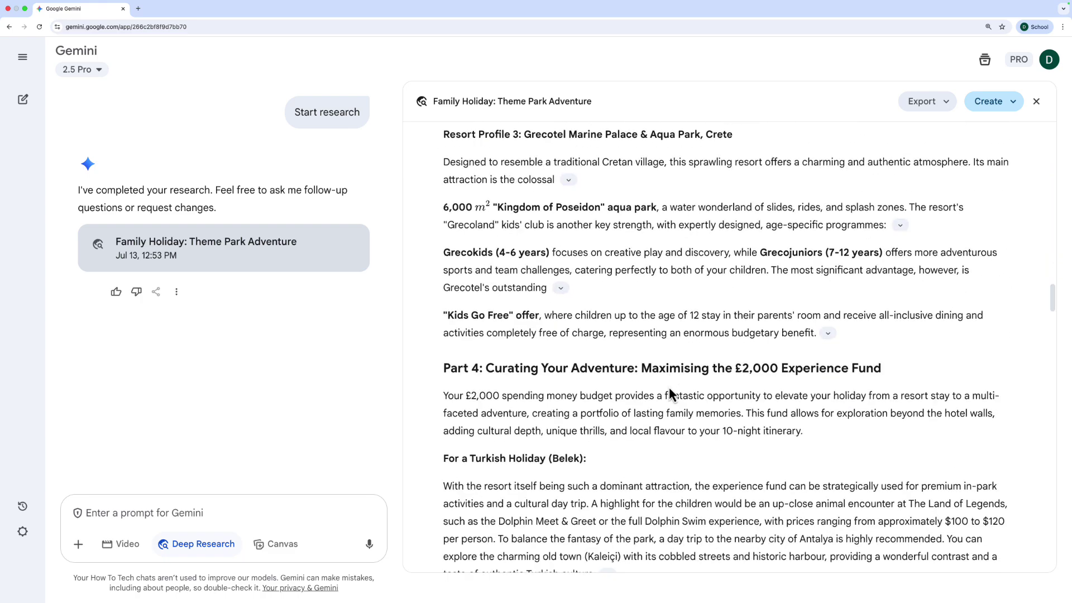
pyautogui.scroll(-15, 669, 389)
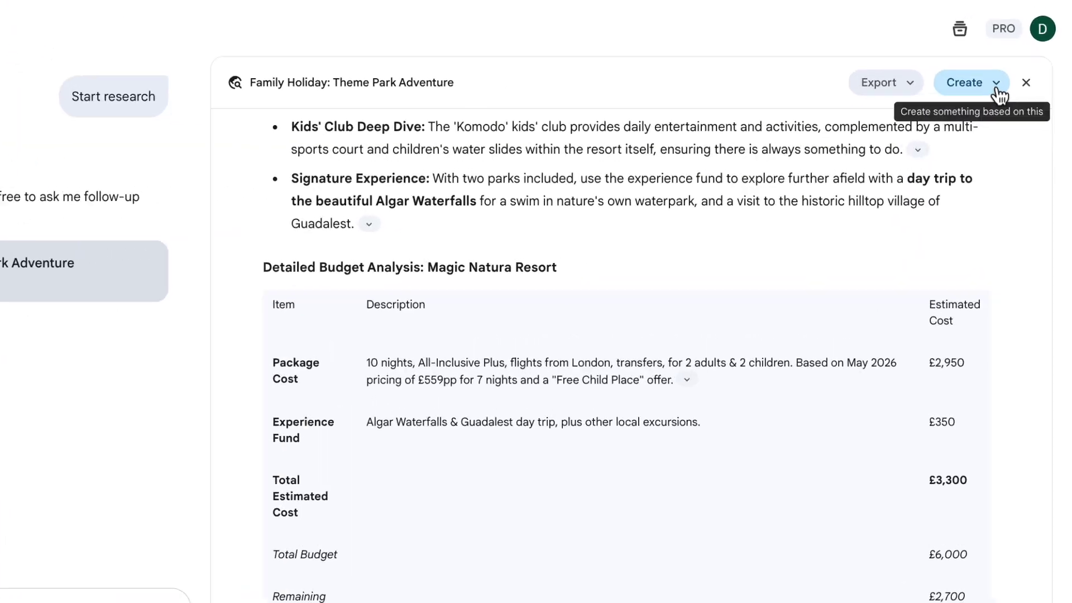
# - Create a quiz from the family holiday research report using the Create menu
pyautogui.click(994, 85)
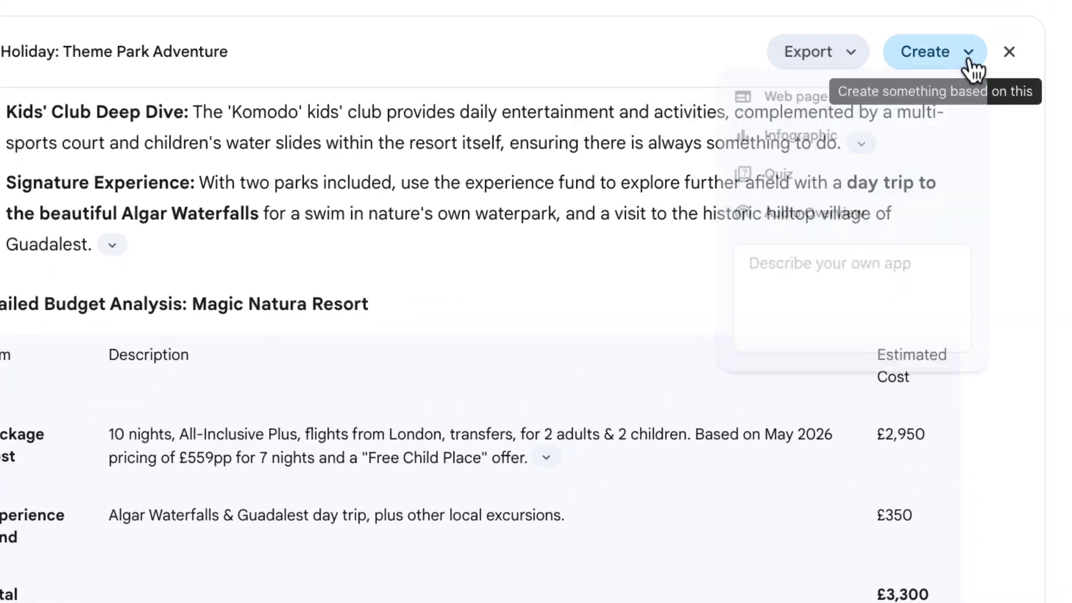
pyautogui.click(876, 189)
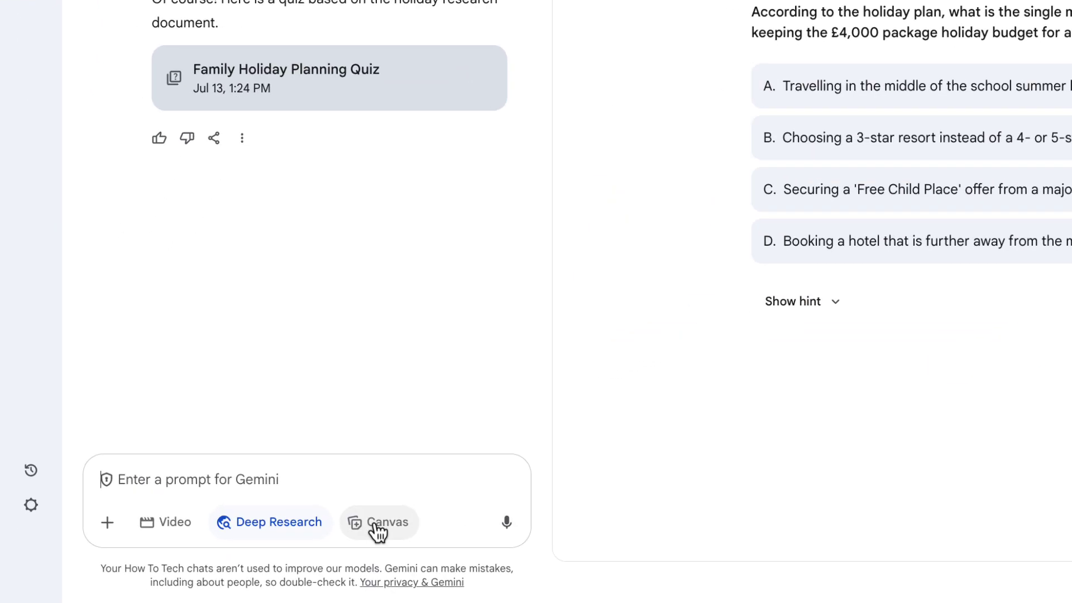
# - Enable Canvas and paste the prepared family-holiday quiz app prompt
pyautogui.click(375, 525)
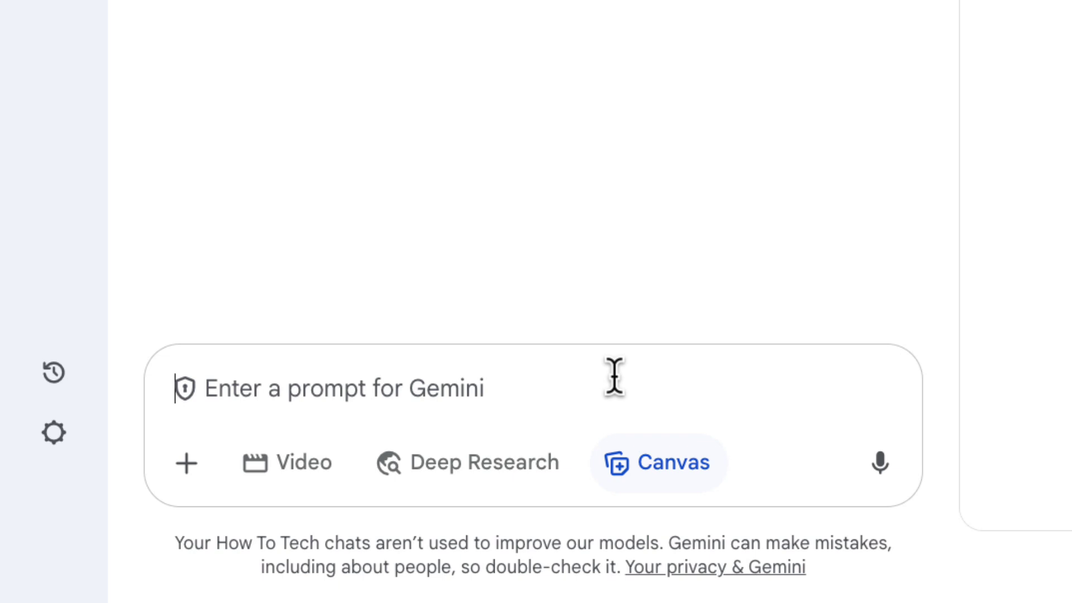
pyautogui.write('Turn the research into a quiz that my family can take, which will ultimately lead to deciding one of the final holiday options based on their answers to the questions.')
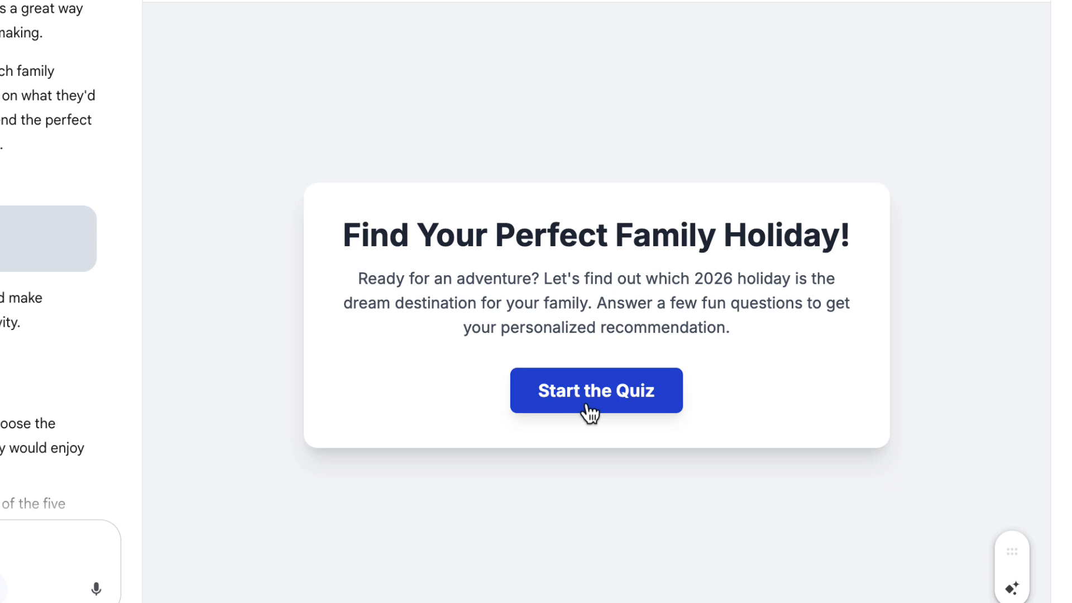
# - Answer the quiz's speed, theme park, adventure and 5-star luxury questions to get the Crete recommendation
pyautogui.click(591, 413)
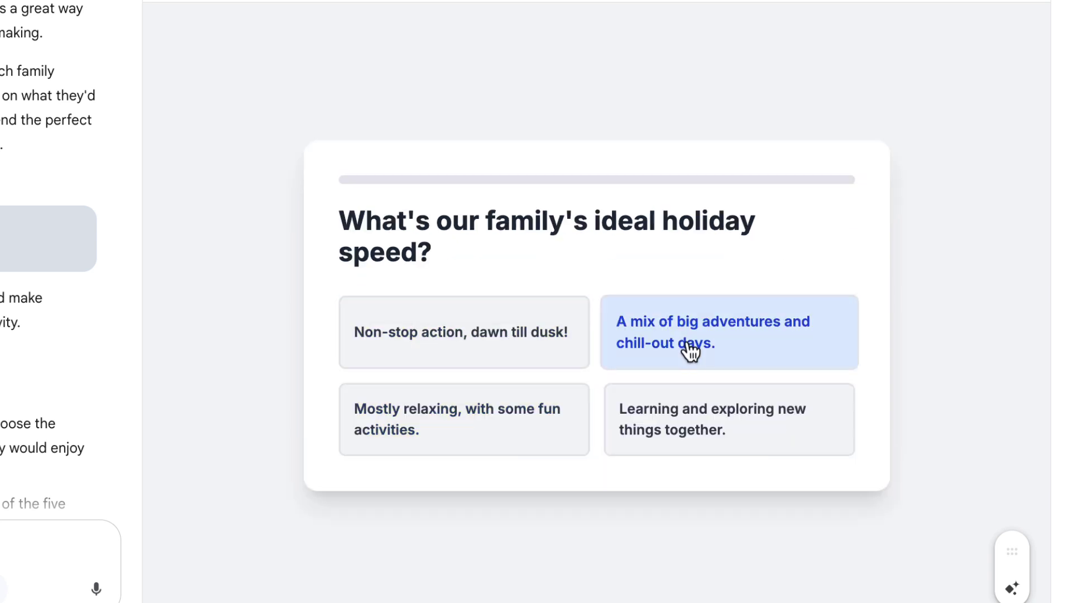
pyautogui.click(554, 430)
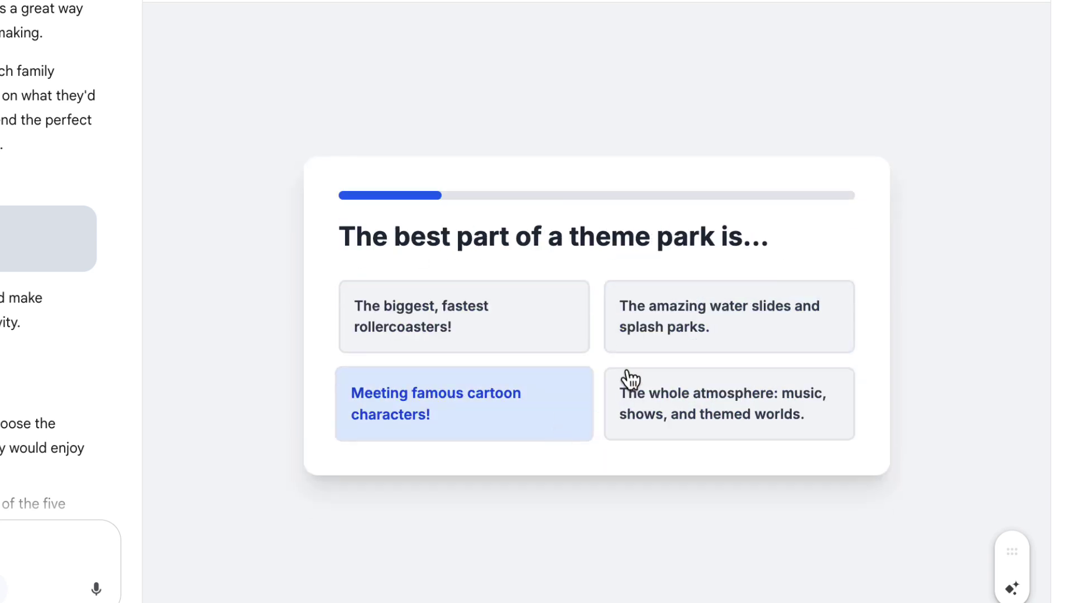
pyautogui.click(701, 342)
pyautogui.click(667, 405)
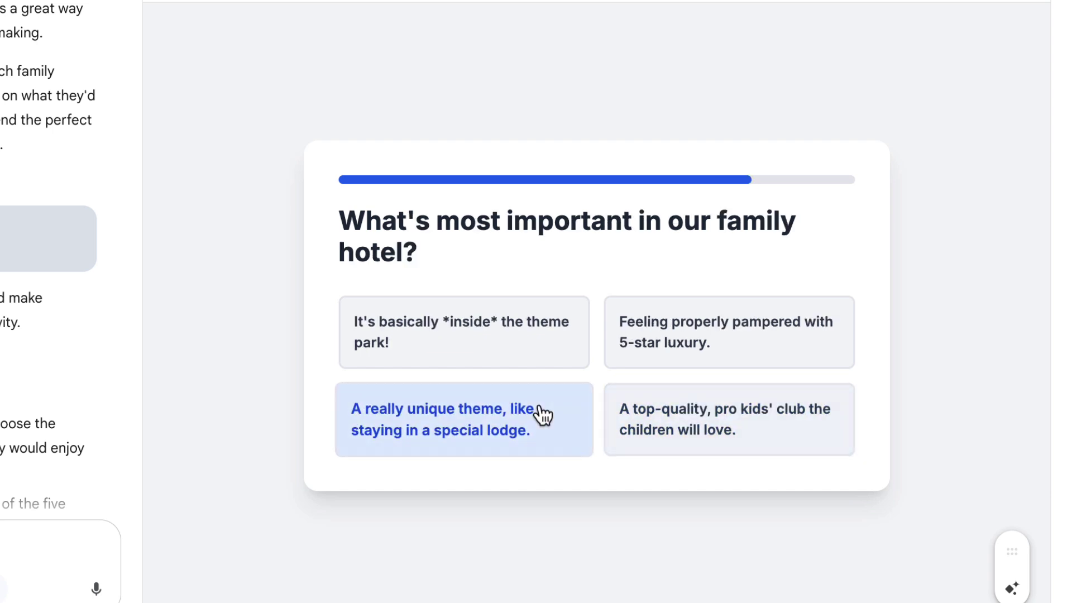
pyautogui.click(648, 358)
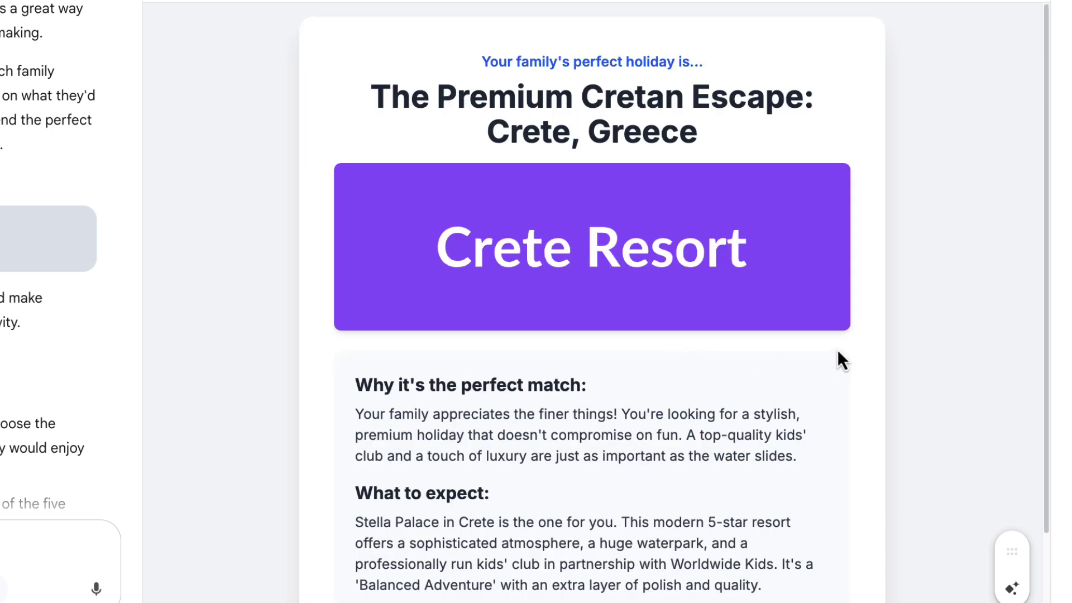
pyautogui.scroll(-2, 845, 340)
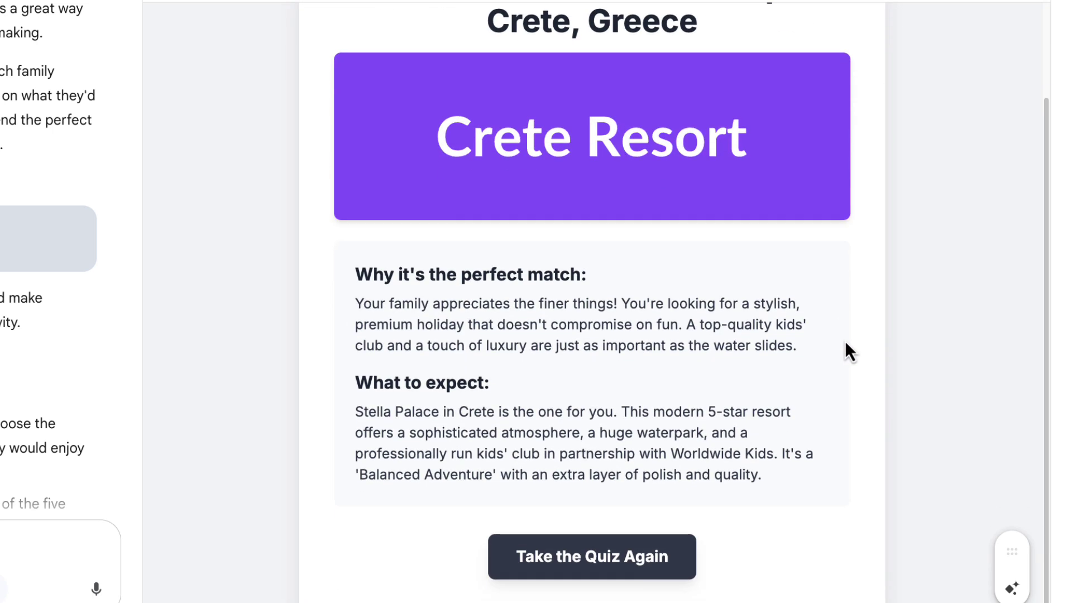